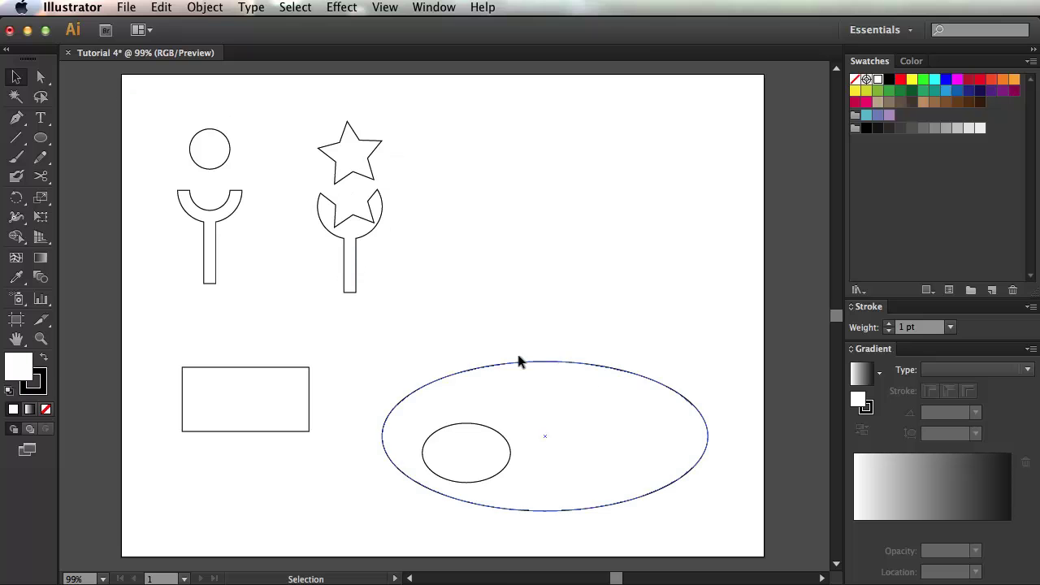
pyautogui.click(473, 419)
pyautogui.click(444, 320)
pyautogui.click(430, 9)
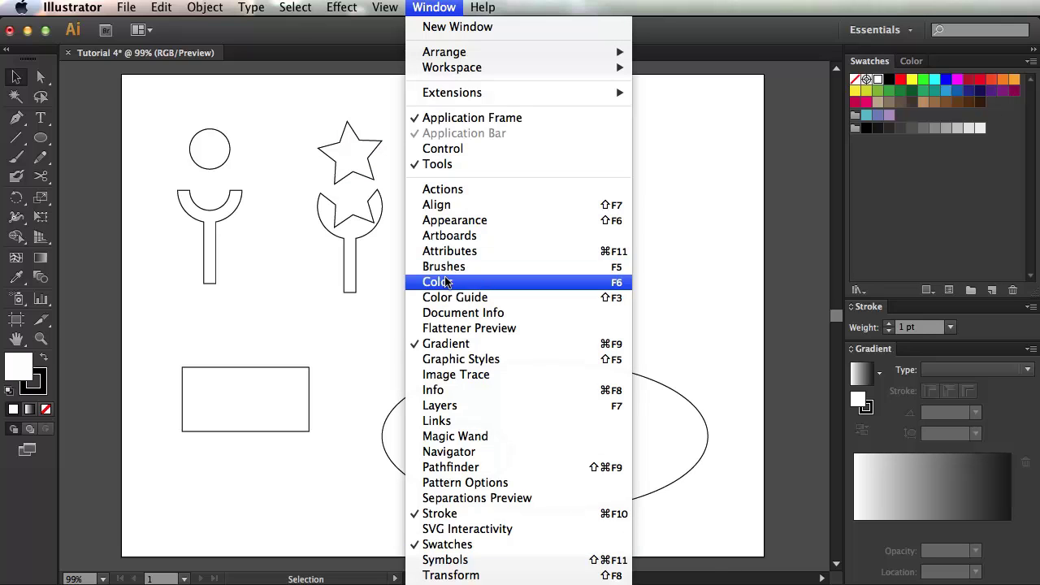
pyautogui.click(917, 56)
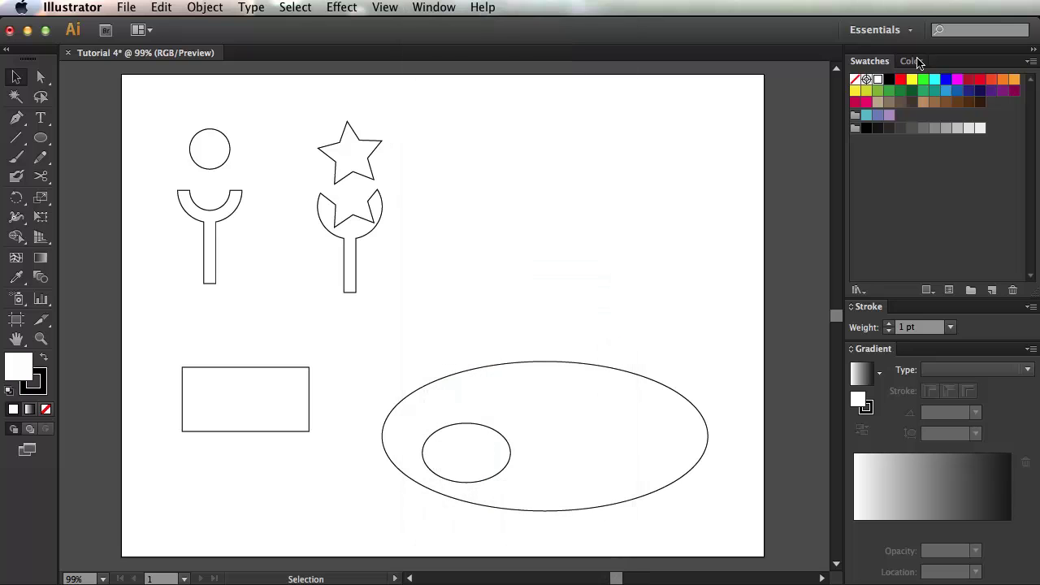
pyautogui.moveTo(911, 63)
pyautogui.mouseDown()
pyautogui.moveTo(622, 130)
pyautogui.moveTo(925, 75)
pyautogui.moveTo(923, 63)
pyautogui.mouseUp()
pyautogui.click(918, 62)
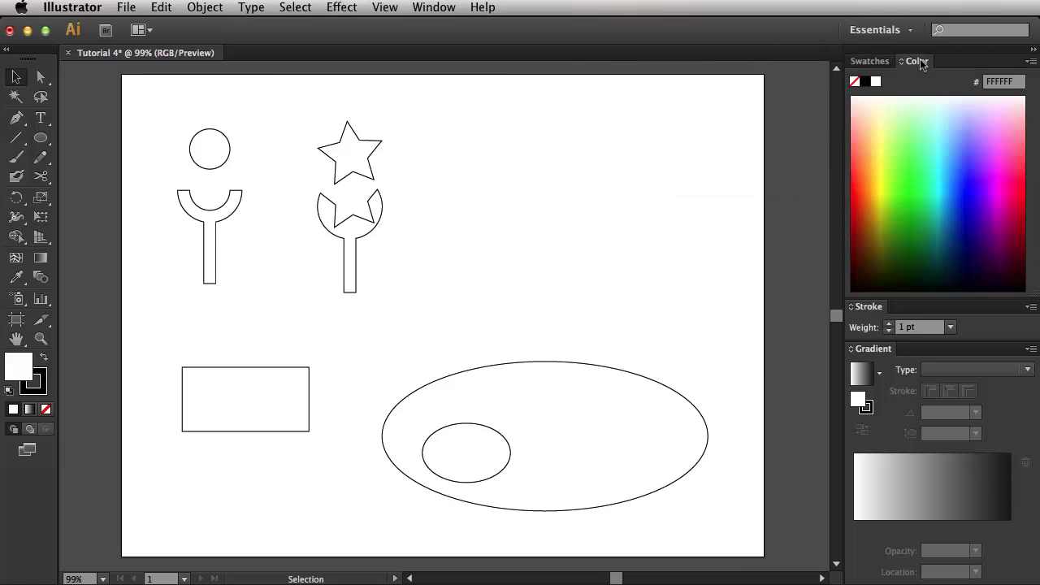
pyautogui.click(870, 61)
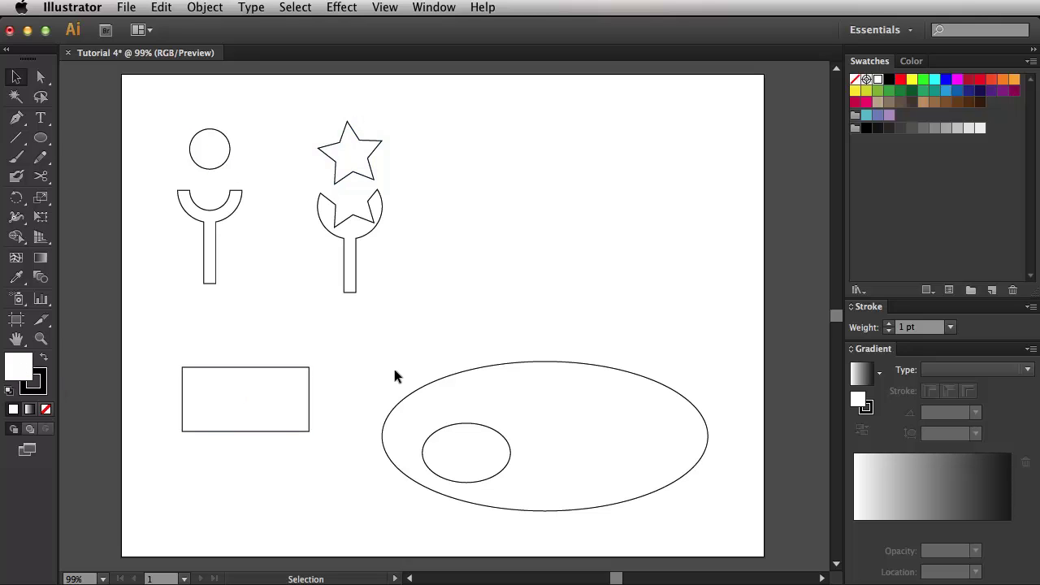
# Step: Set the stroke weight of all shapes on the artboard to 4 pt, then deselect them
pyautogui.moveTo(148, 114)
pyautogui.mouseDown()
pyautogui.moveTo(239, 209)
pyautogui.moveTo(667, 495)
pyautogui.moveTo(740, 524)
pyautogui.moveTo(350, 193)
pyautogui.moveTo(586, 390)
pyautogui.moveTo(712, 529)
pyautogui.moveTo(726, 528)
pyautogui.mouseUp()
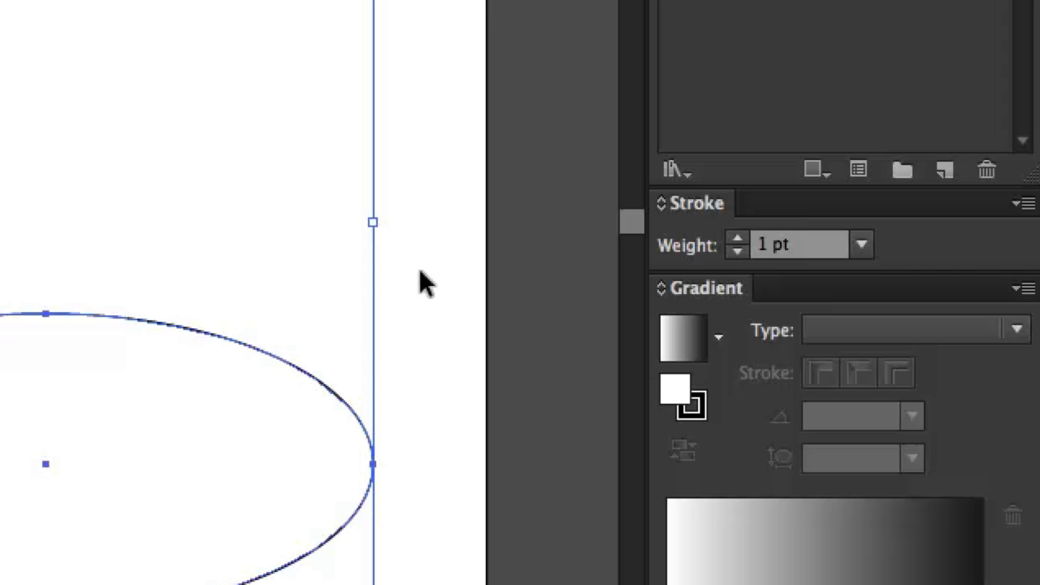
pyautogui.click(738, 239)
pyautogui.click(738, 239)
pyautogui.click(738, 239)
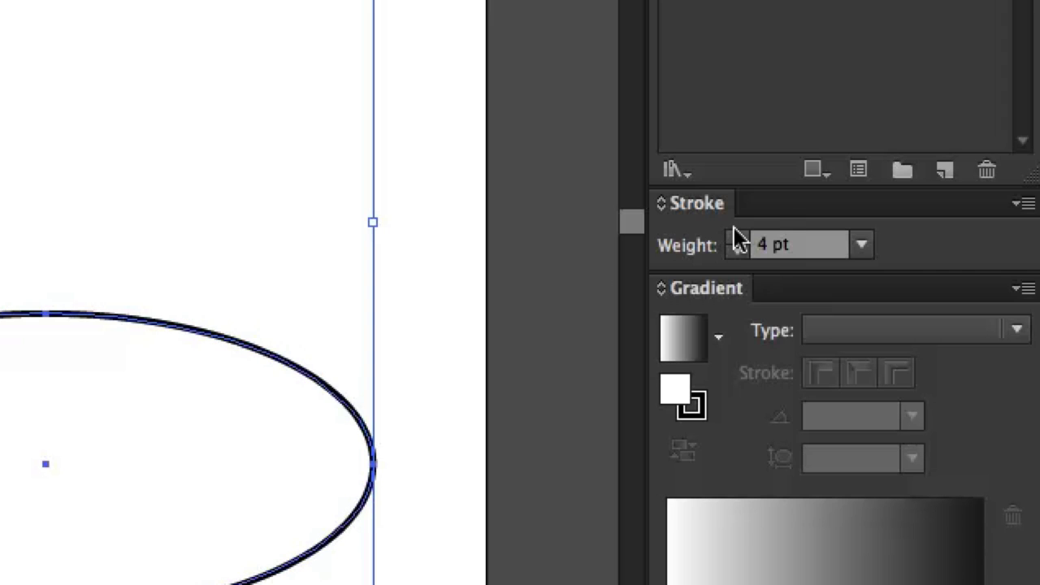
pyautogui.click(738, 251)
pyautogui.click(738, 251)
pyautogui.click(738, 251)
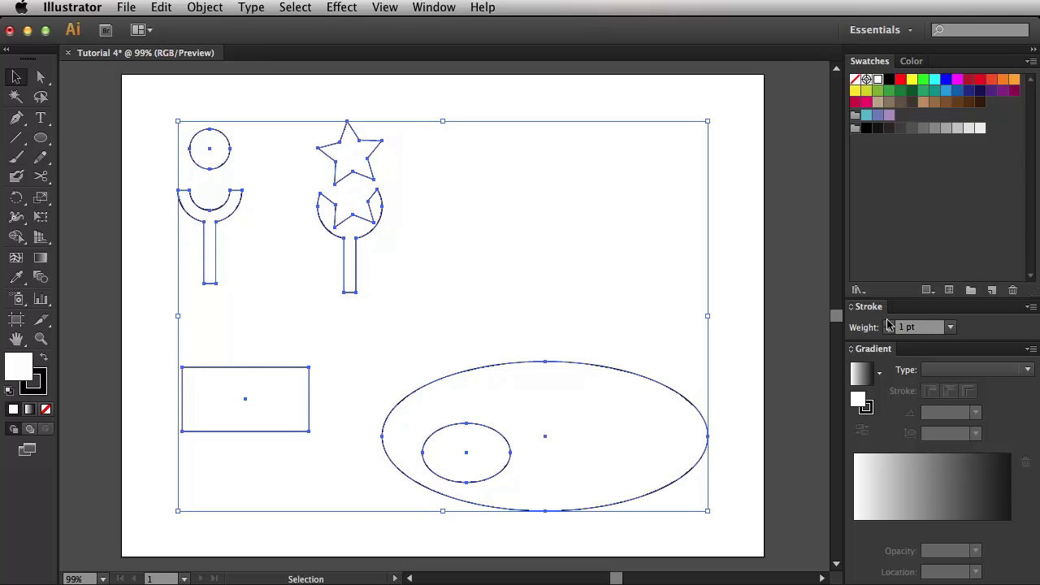
pyautogui.click(889, 323)
pyautogui.click(889, 323)
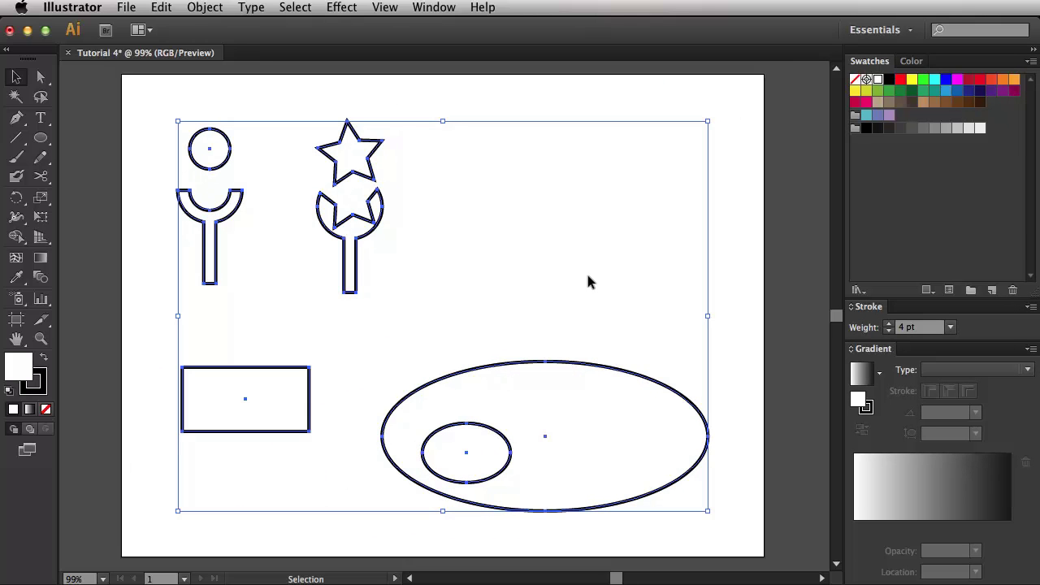
pyautogui.click(736, 190)
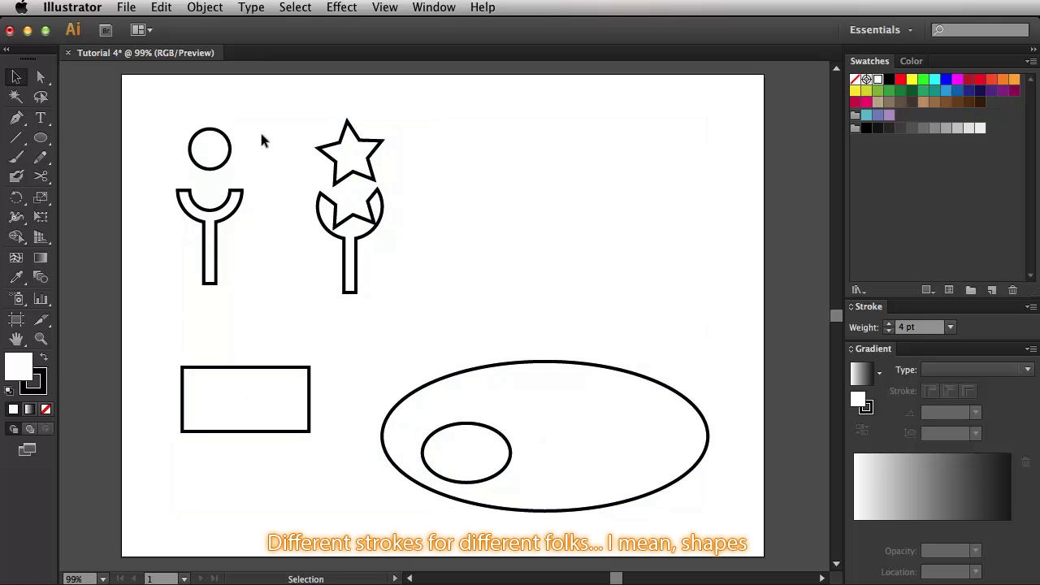
# Step: Fill the upper star with the pinkish red FF7E85 from the color spectrum
pyautogui.click(348, 122)
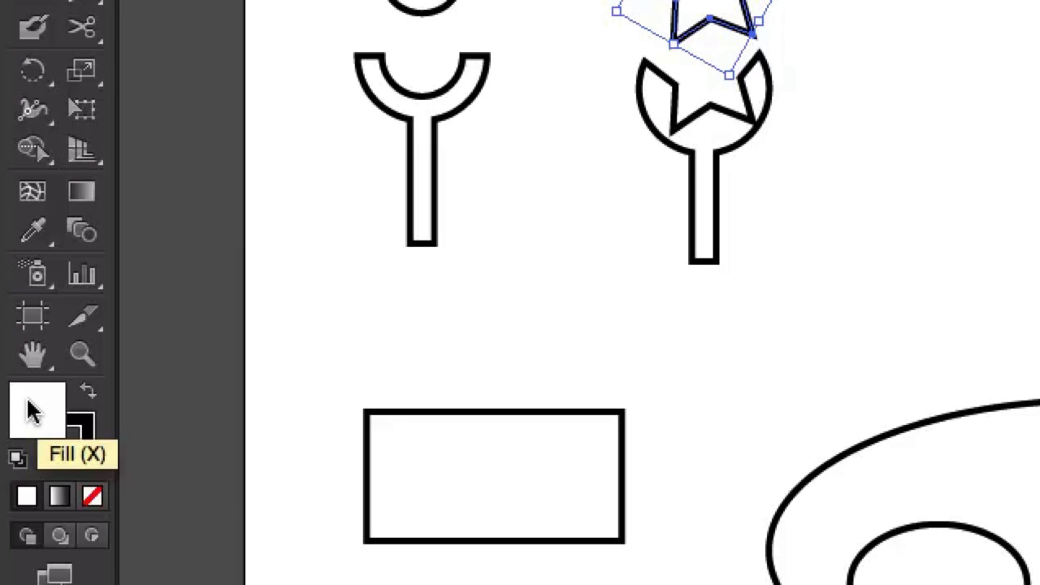
pyautogui.click(79, 424)
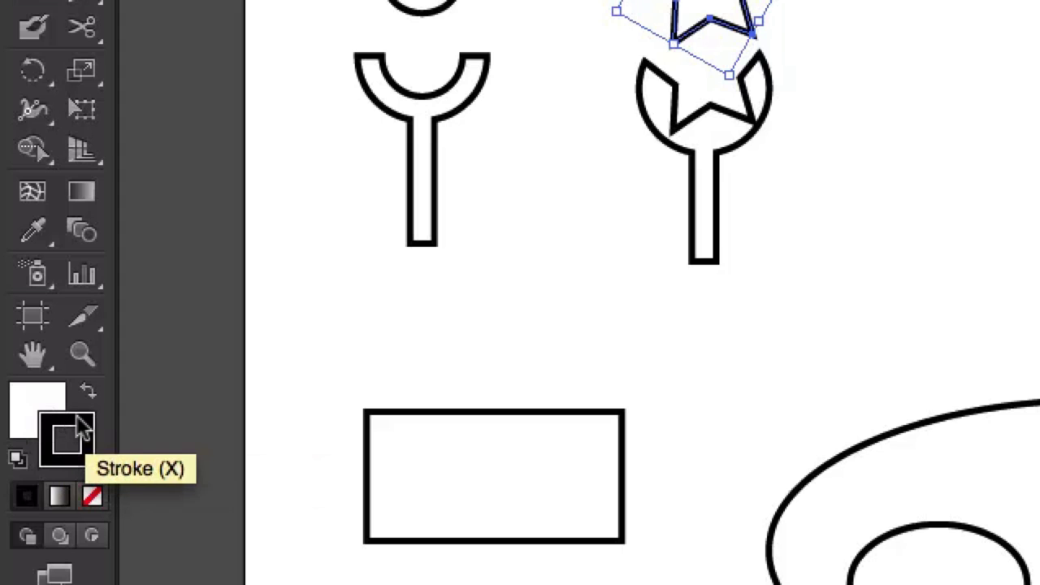
pyautogui.click(23, 398)
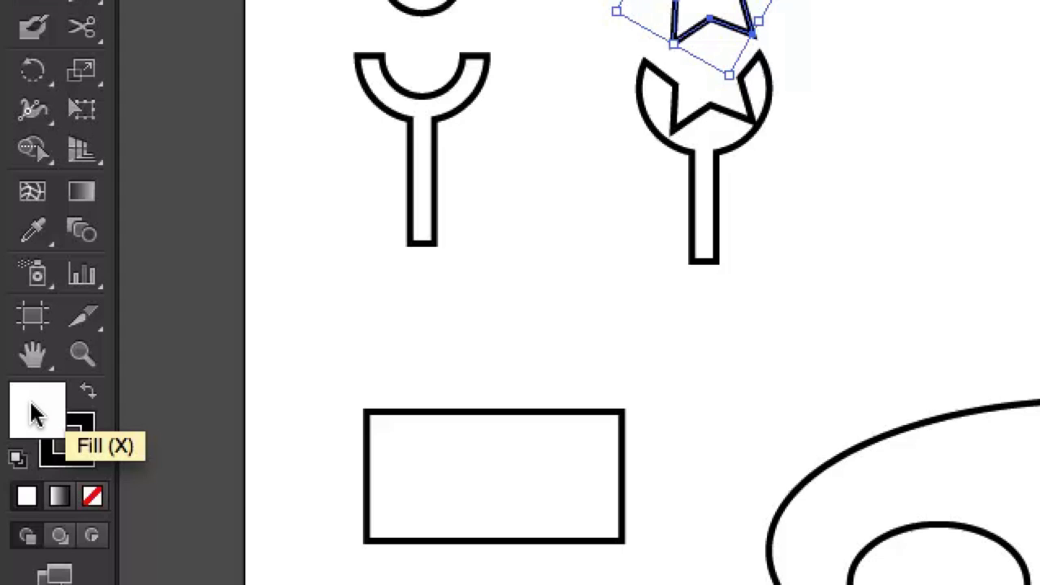
pyautogui.click(73, 433)
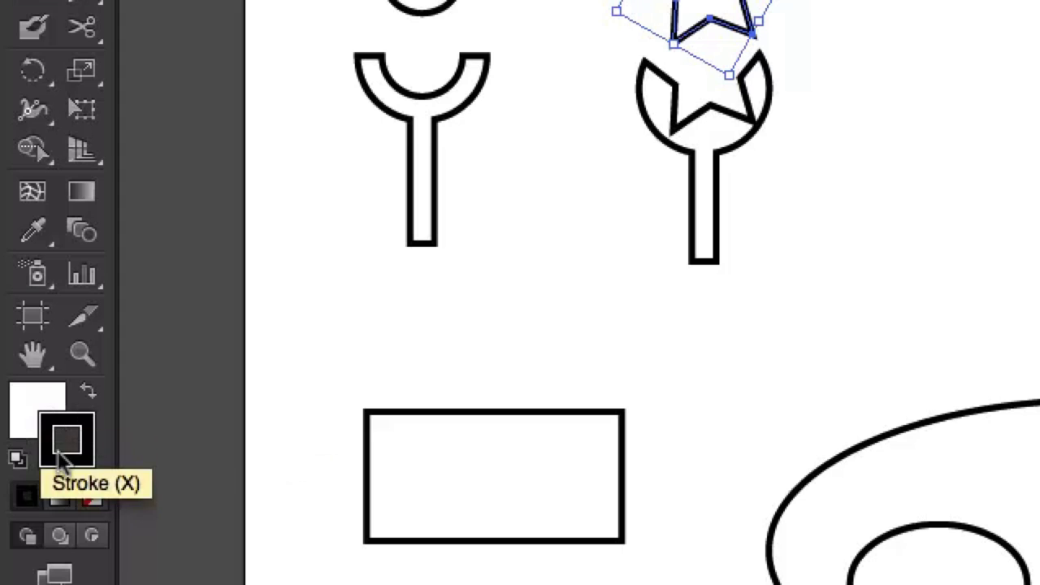
pyautogui.press('x')
pyautogui.press('x')
pyautogui.press('x')
pyautogui.press('x')
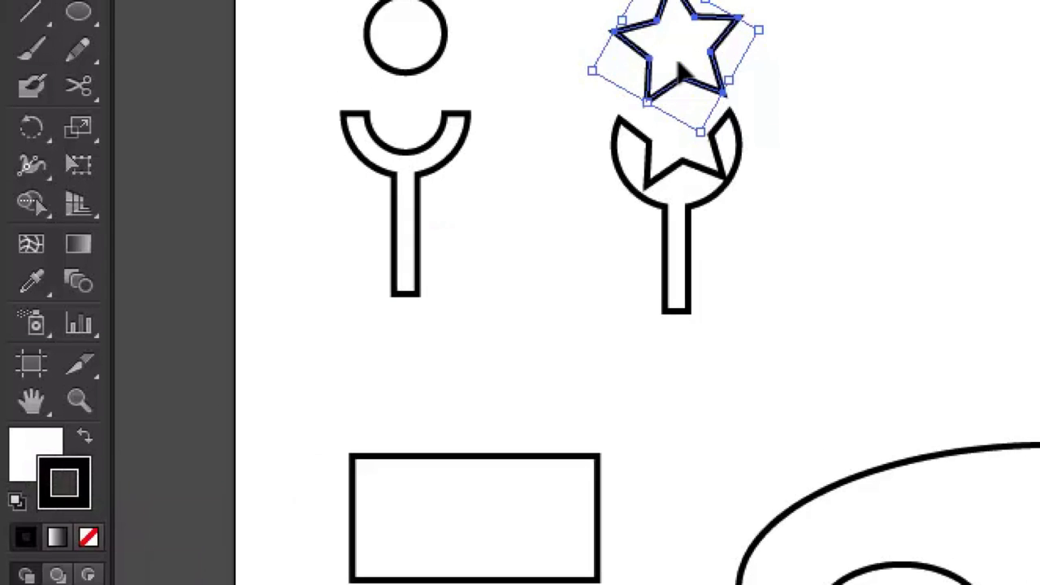
pyautogui.press('x')
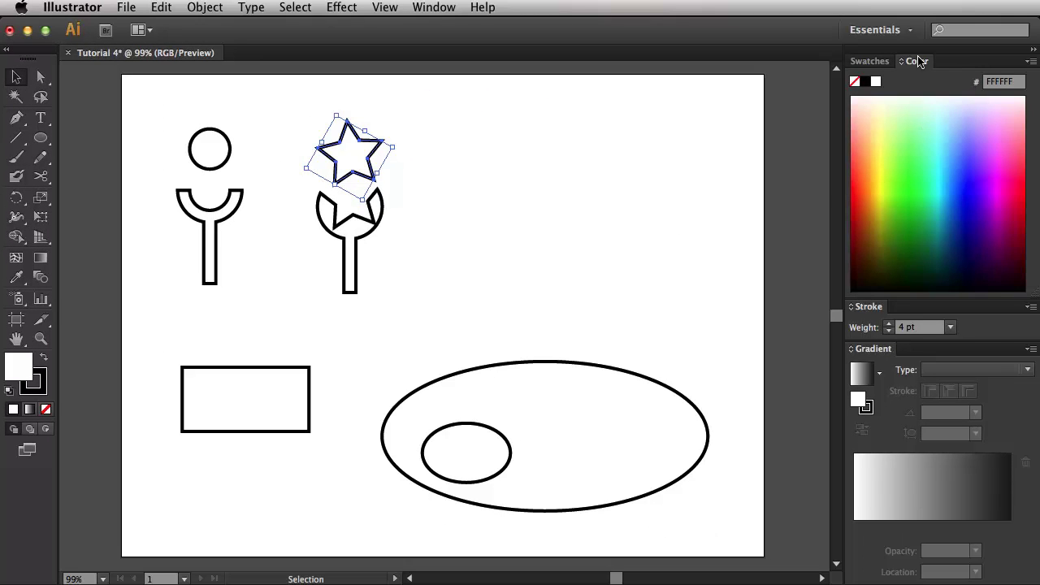
pyautogui.click(1000, 118)
pyautogui.moveTo(1002, 115)
pyautogui.mouseDown()
pyautogui.moveTo(952, 209)
pyautogui.moveTo(955, 244)
pyautogui.moveTo(984, 227)
pyautogui.moveTo(1015, 107)
pyautogui.moveTo(998, 156)
pyautogui.moveTo(959, 181)
pyautogui.moveTo(936, 220)
pyautogui.moveTo(923, 185)
pyautogui.moveTo(971, 146)
pyautogui.moveTo(1008, 161)
pyautogui.moveTo(1034, 132)
pyautogui.moveTo(1030, 115)
pyautogui.moveTo(1027, 124)
pyautogui.mouseUp()
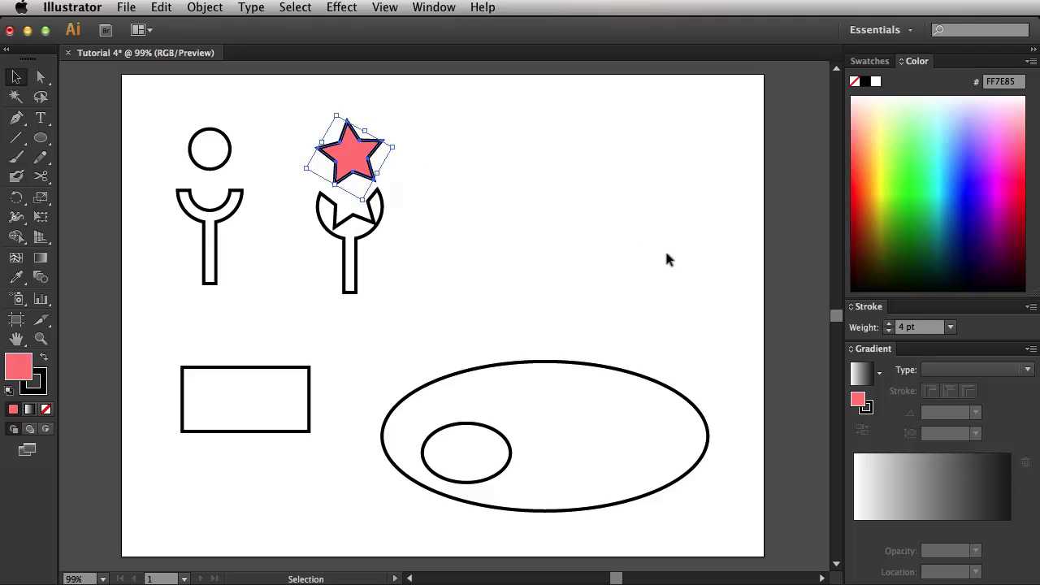
# Step: Examine the available swatch libraries and the options for which kinds of swatches are shown
pyautogui.click(870, 63)
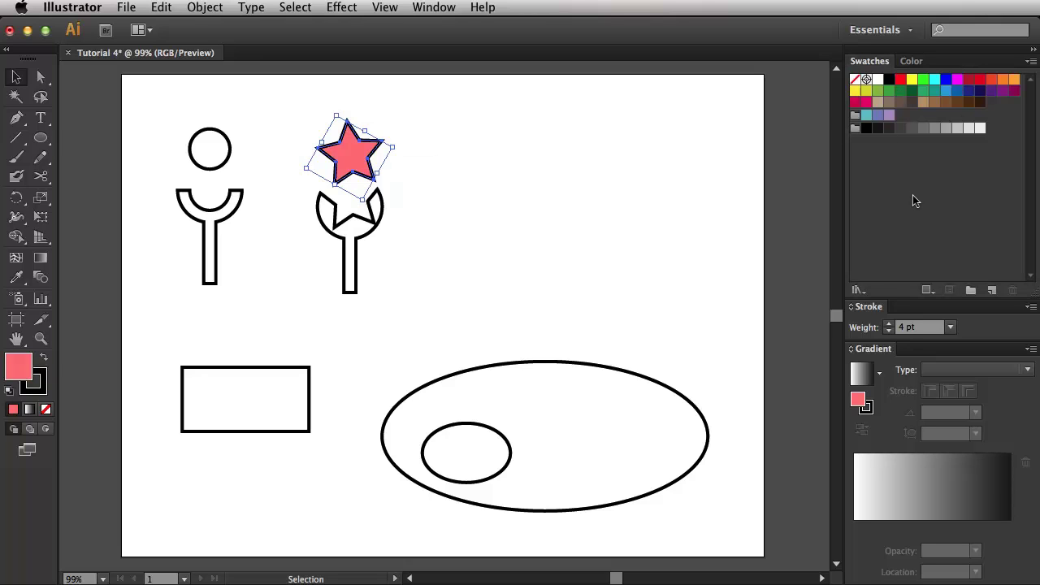
pyautogui.click(859, 290)
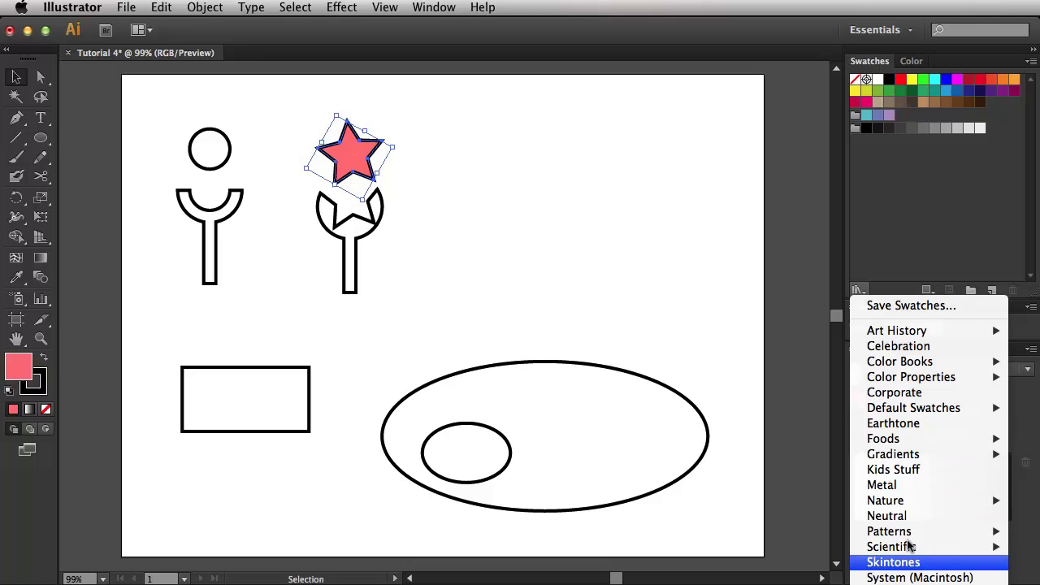
pyautogui.click(905, 176)
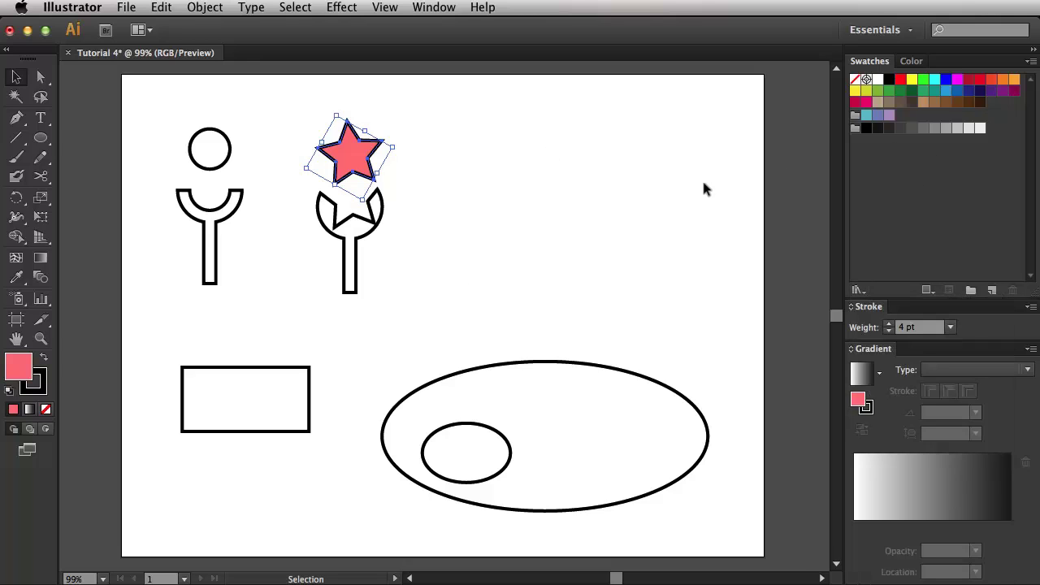
pyautogui.click(912, 60)
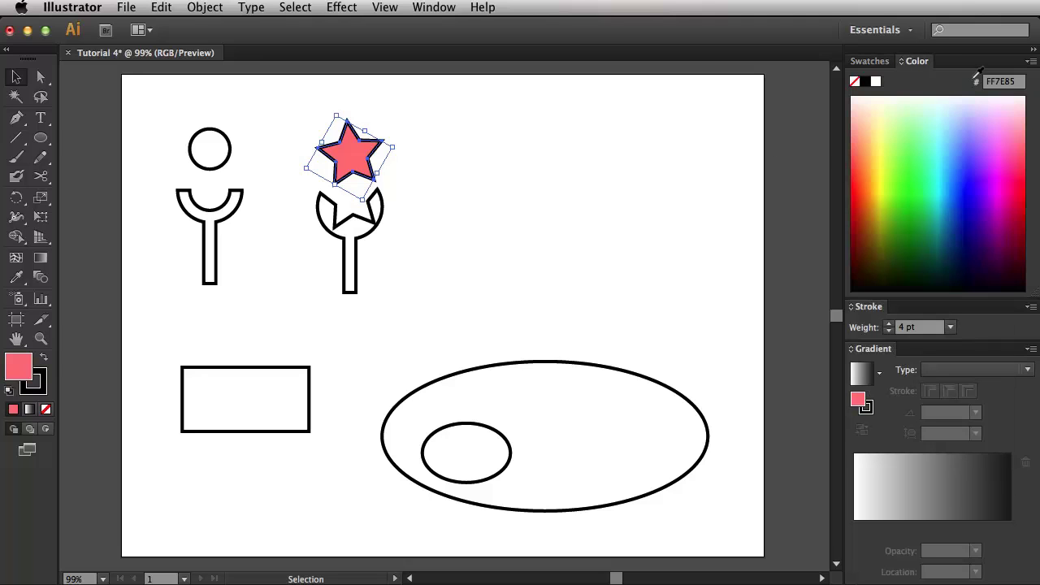
pyautogui.click(868, 61)
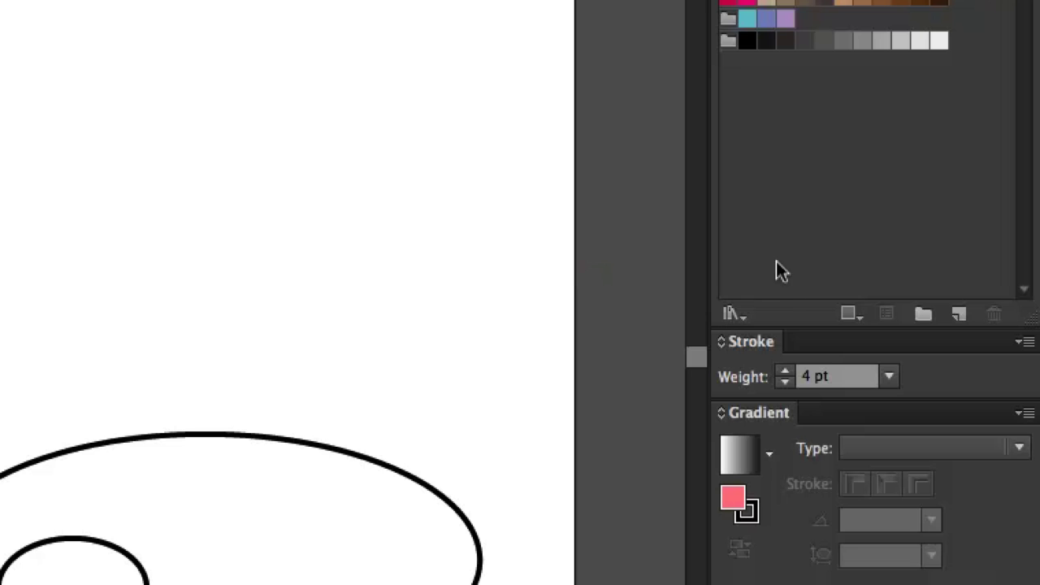
pyautogui.click(849, 315)
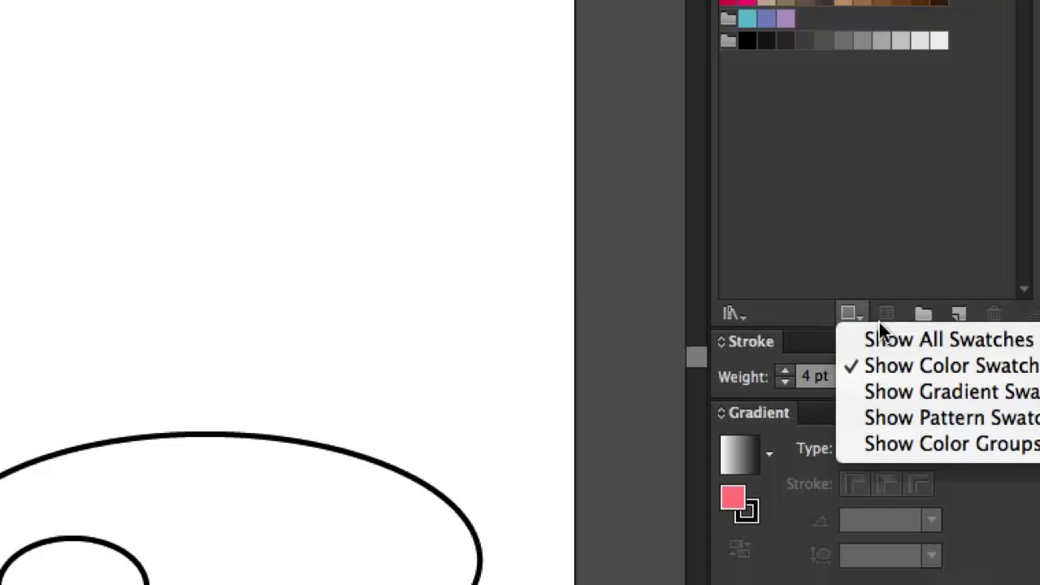
pyautogui.click(891, 357)
pyautogui.click(841, 316)
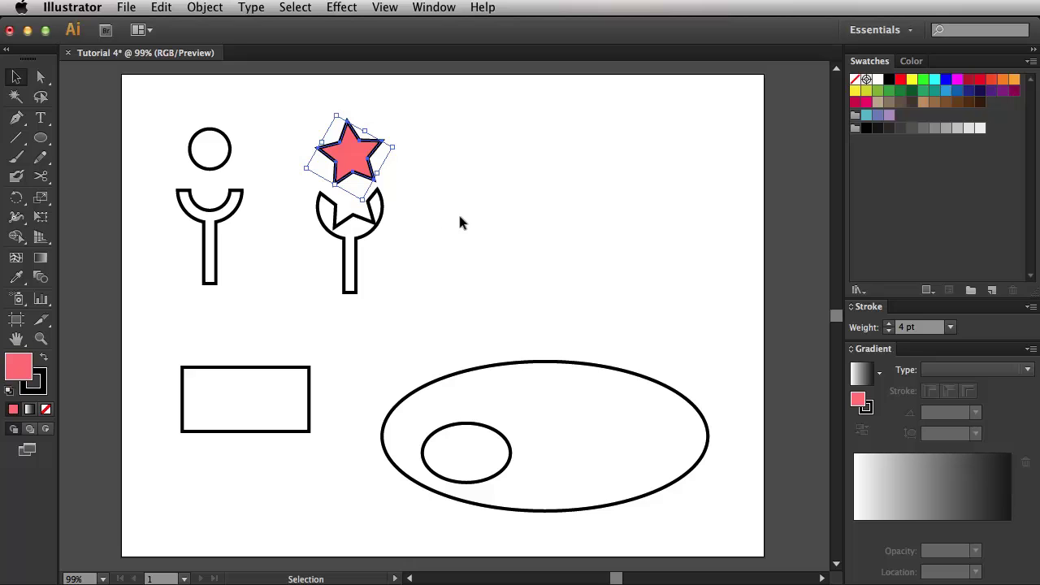
# Step: Give the star's stroke a dark red swatch color and deselect the star
pyautogui.press('x')
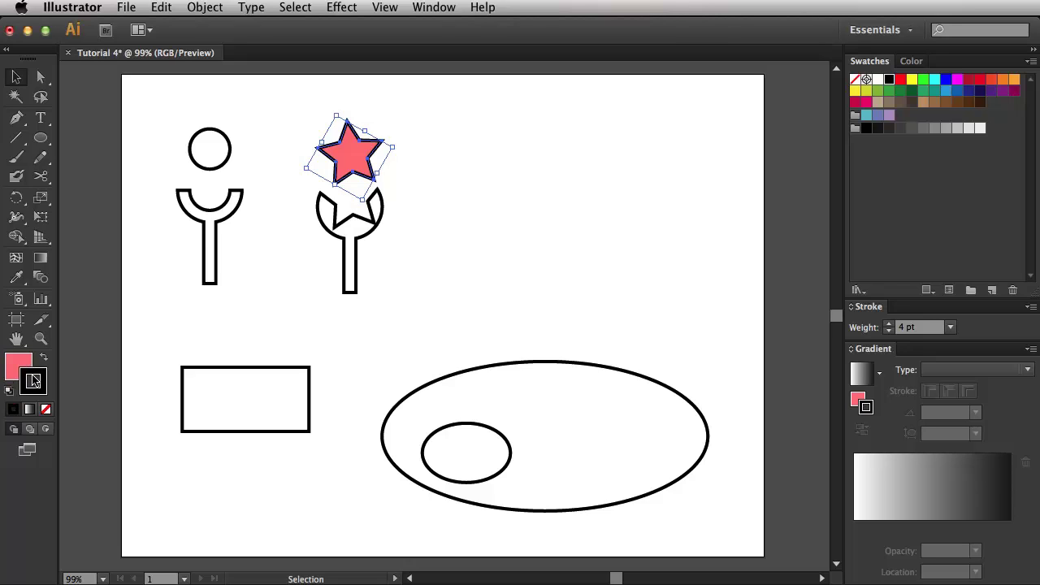
pyautogui.click(969, 79)
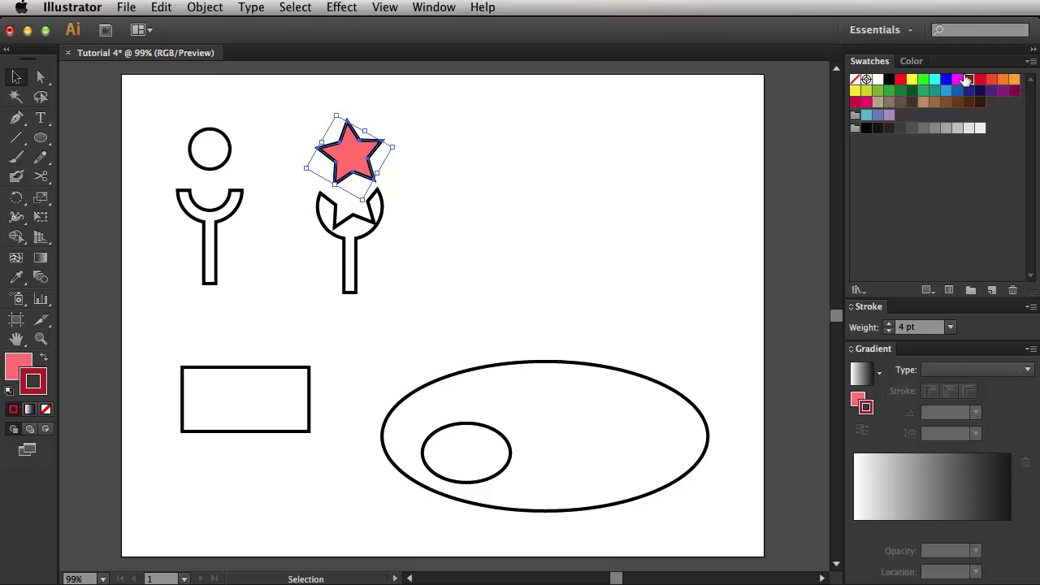
pyautogui.click(443, 154)
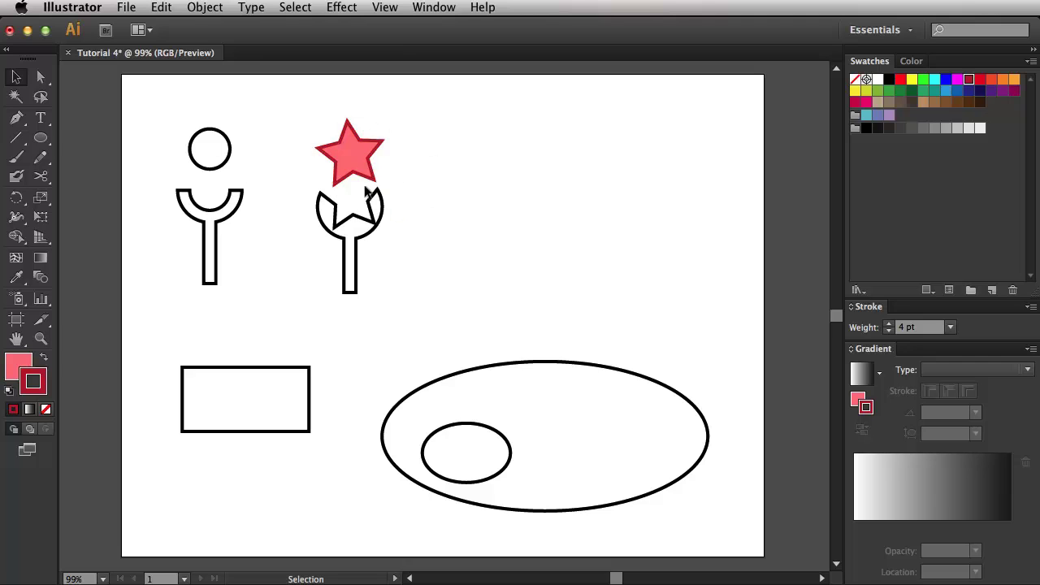
# Step: Give the small upper circle a dark green stroke and a dark blue fill from the swatches
pyautogui.click(211, 154)
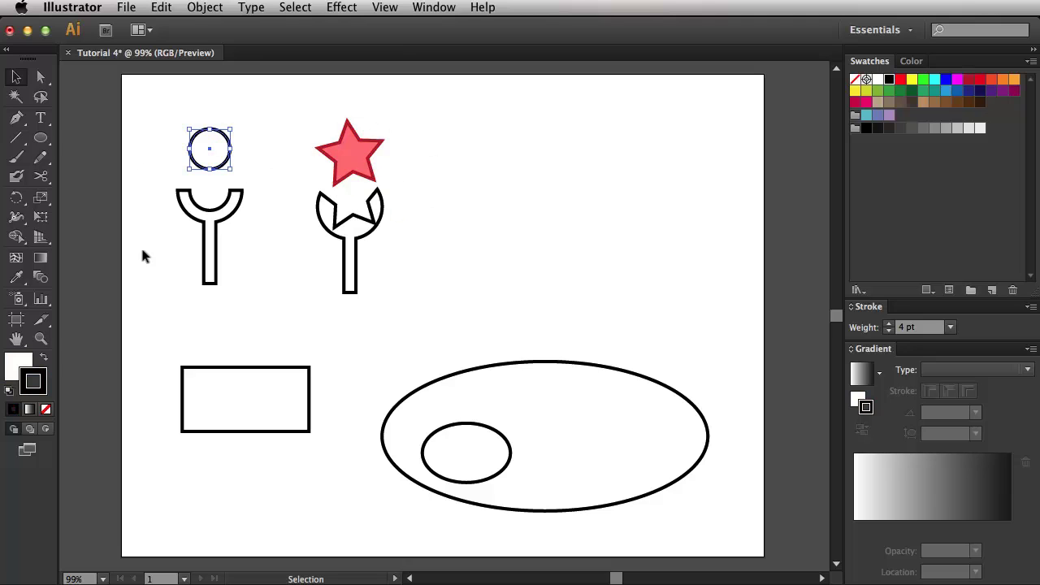
pyautogui.click(911, 91)
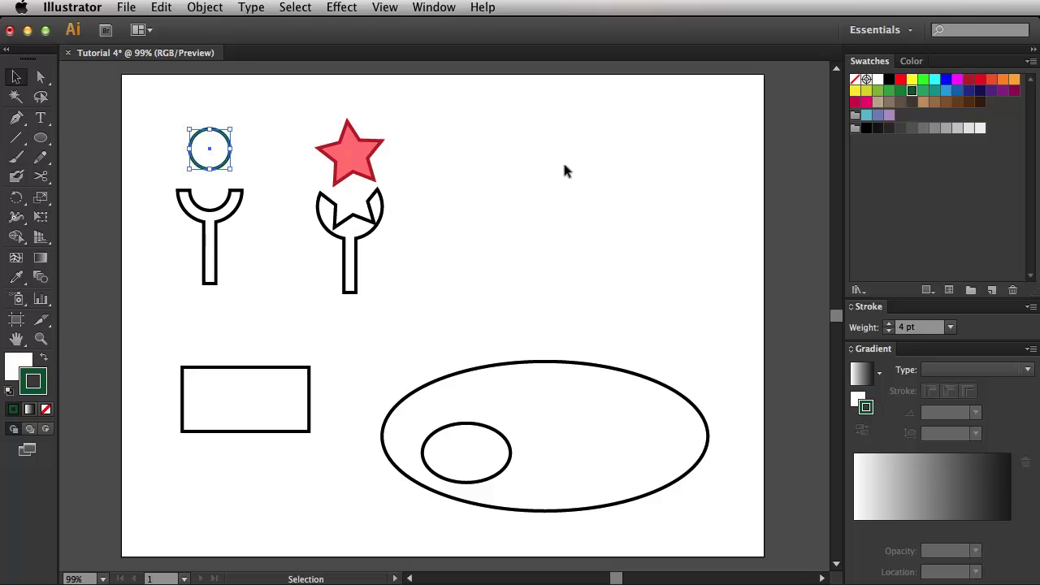
pyautogui.click(20, 363)
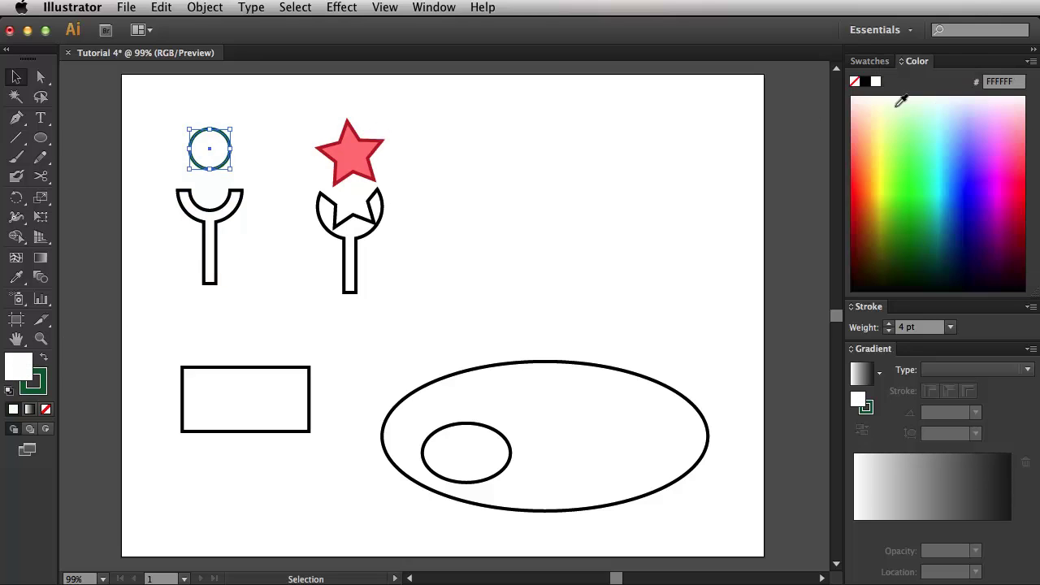
pyautogui.click(880, 69)
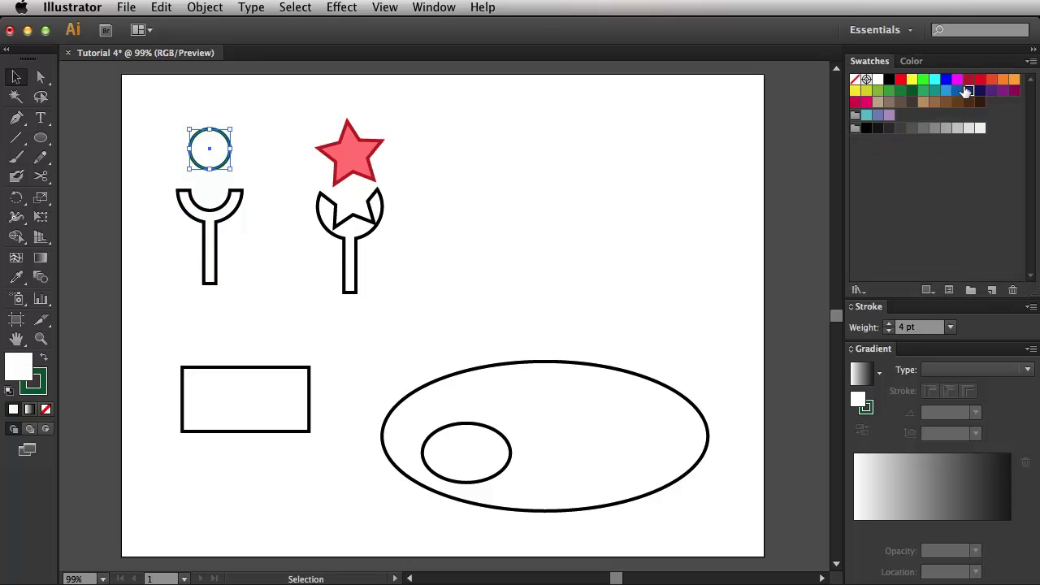
pyautogui.click(968, 90)
pyautogui.click(481, 196)
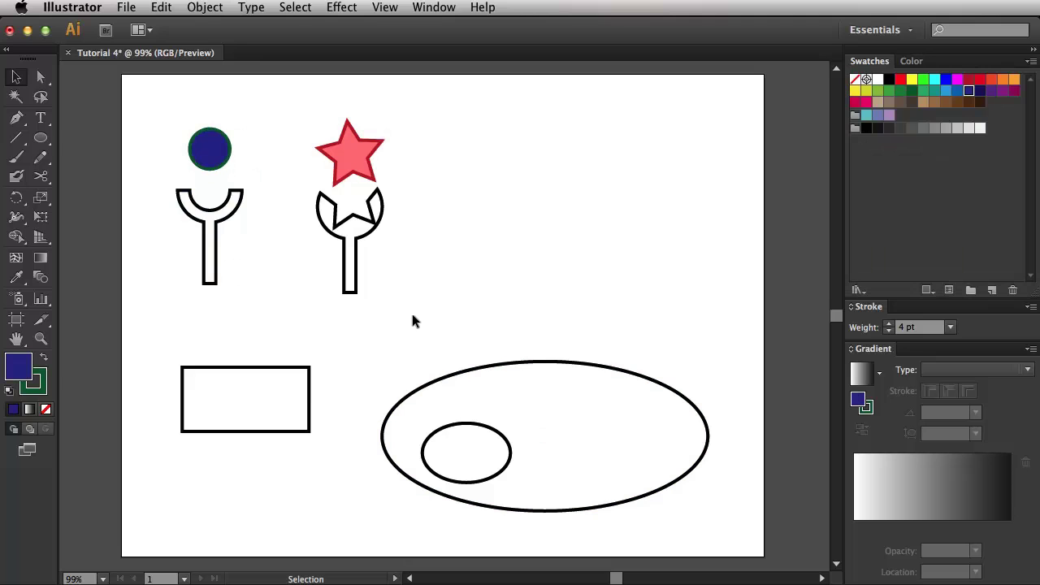
# Step: Copy the circle's blue fill and green stroke onto the rectangle with the Eyedropper tool
pyautogui.click(304, 376)
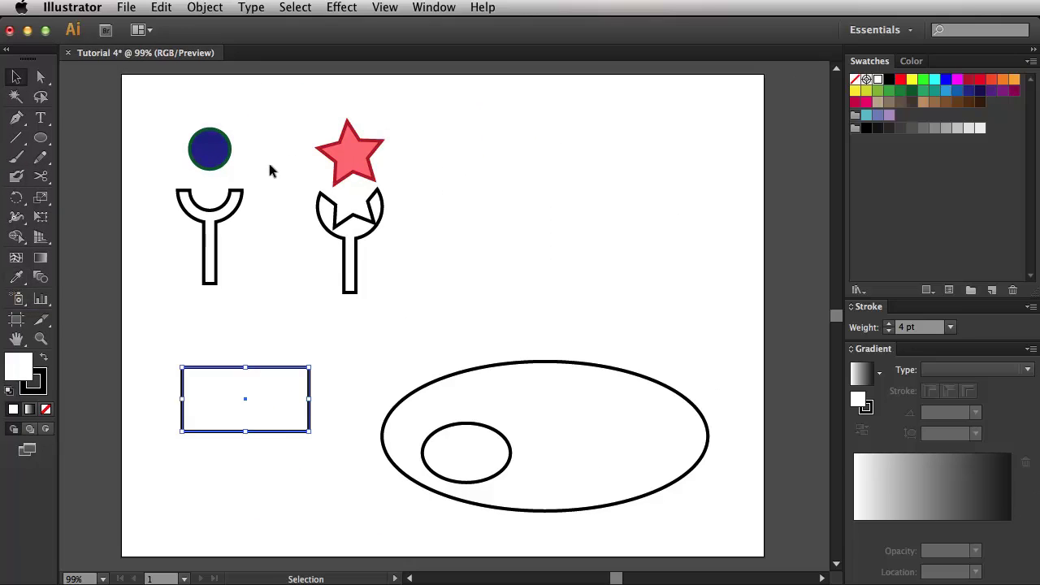
pyautogui.press('i')
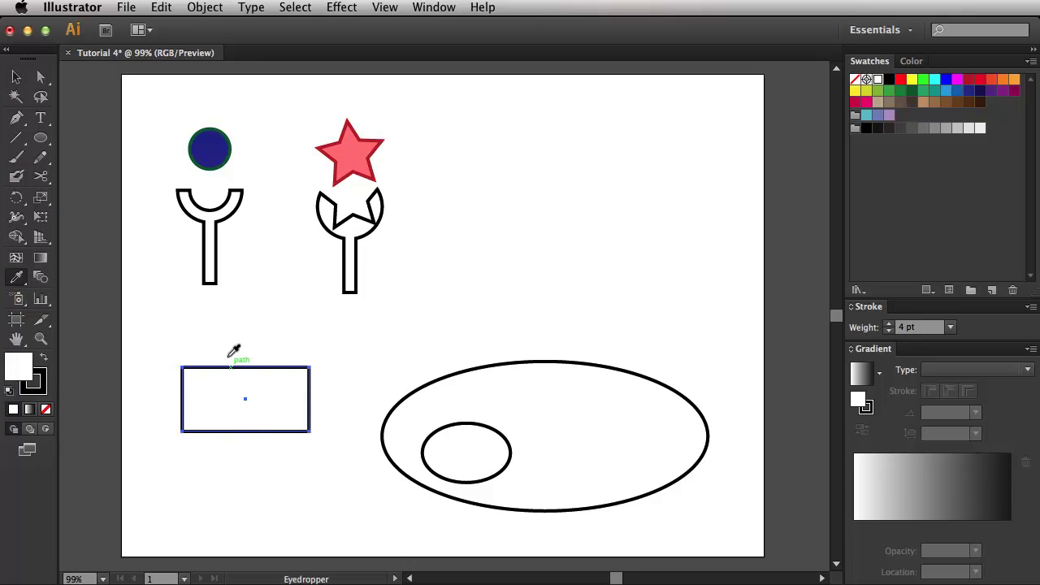
pyautogui.click(216, 124)
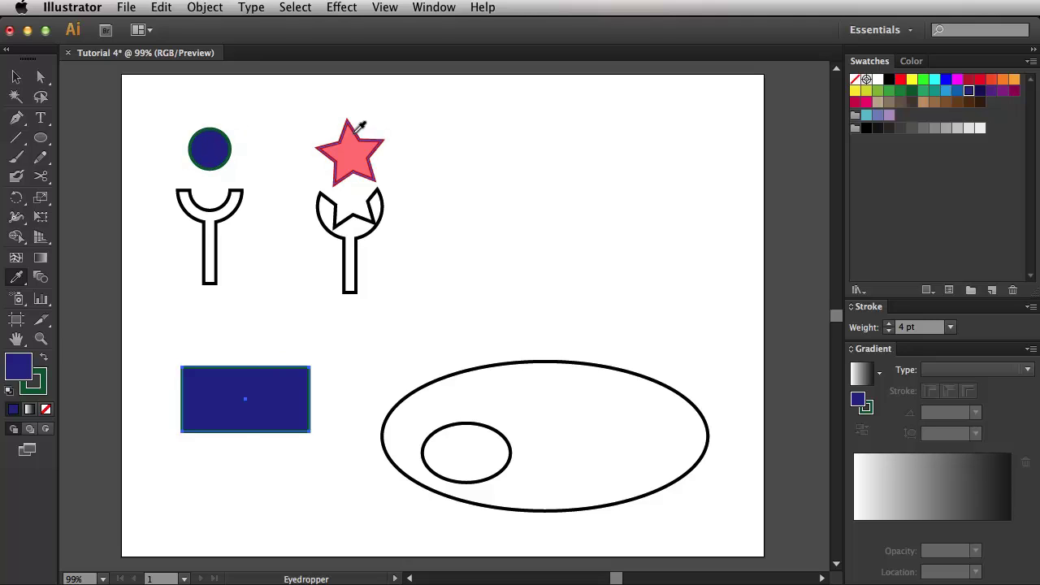
pyautogui.press('v')
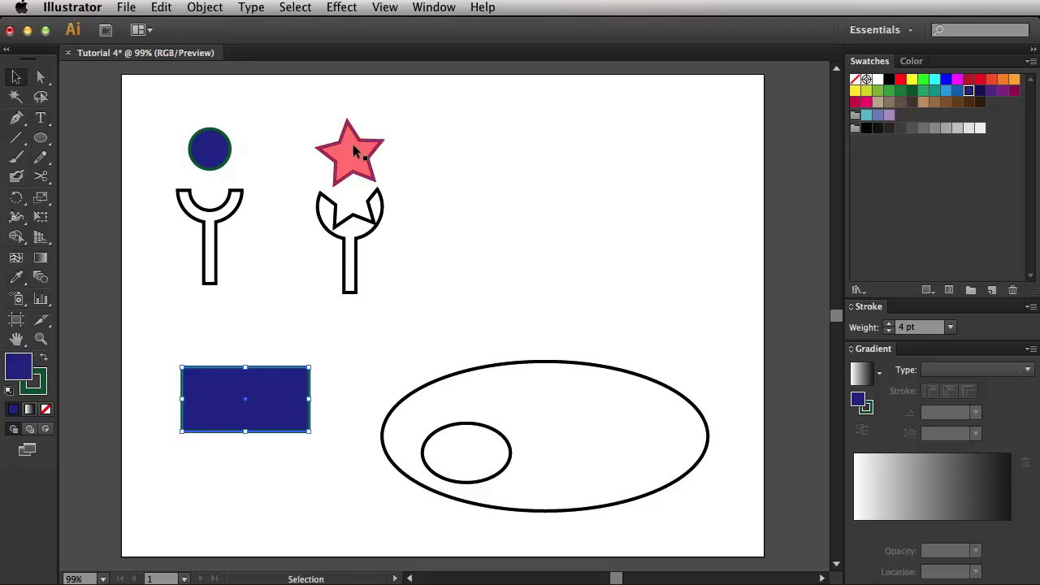
# Step: Set the star's stroke weight to 8 pt
pyautogui.click(360, 151)
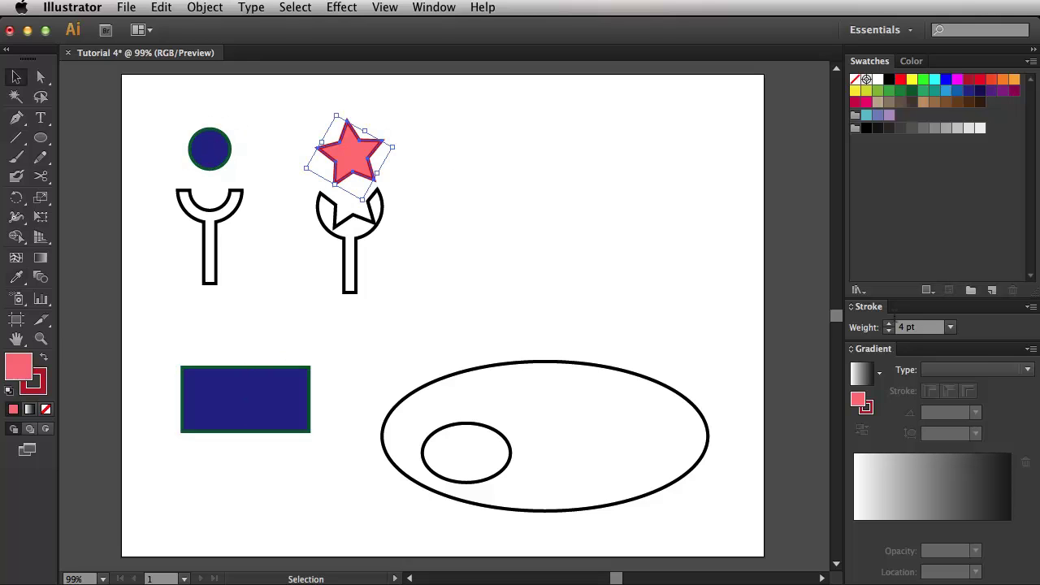
pyautogui.click(907, 326)
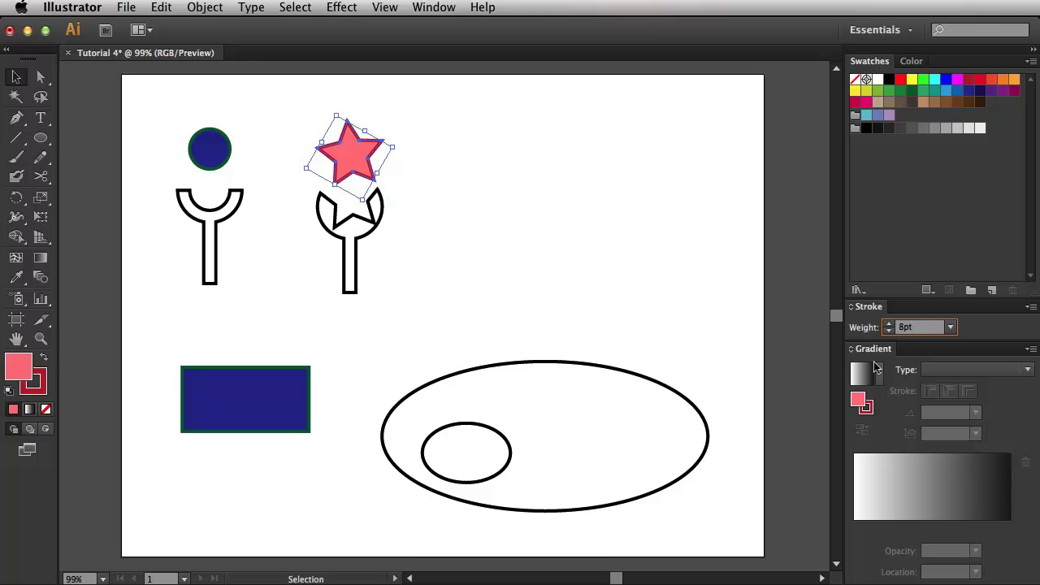
pyautogui.press('Return')
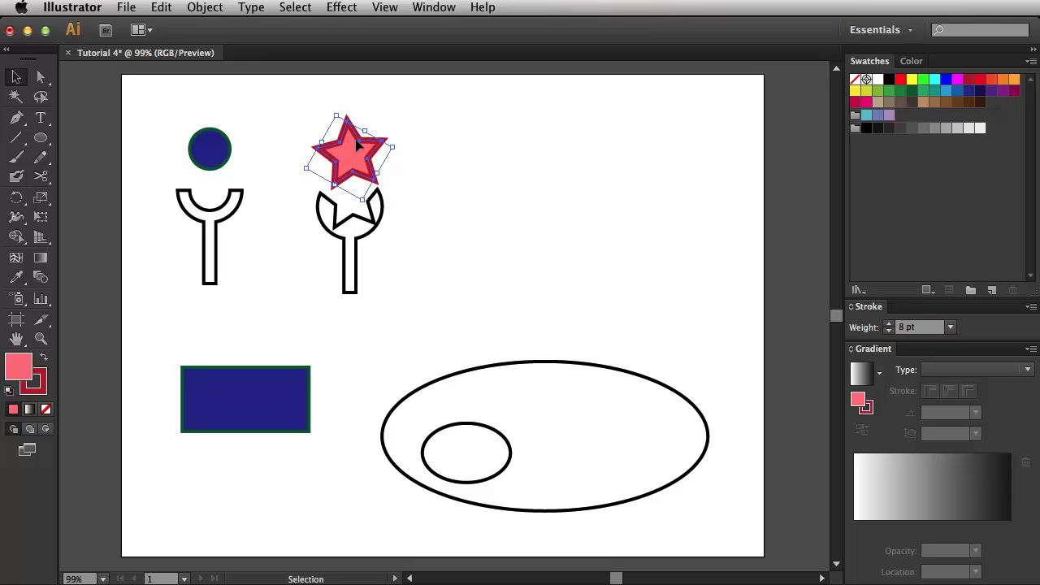
# Step: Copy the star's fill and stroke onto the rectangle with the Eyedropper tool, and deselect the rectangle
pyautogui.click(253, 390)
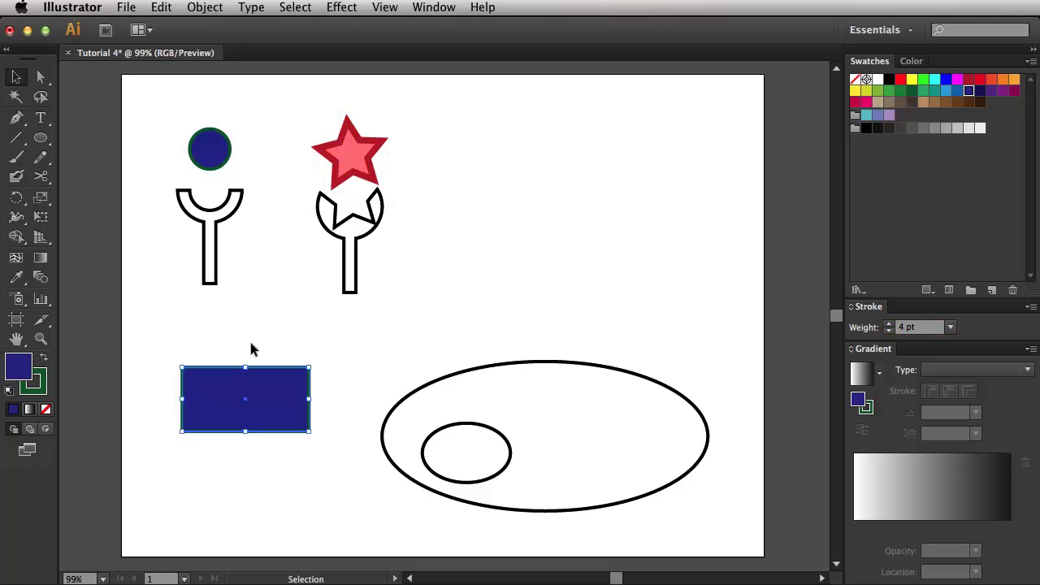
pyautogui.press('i')
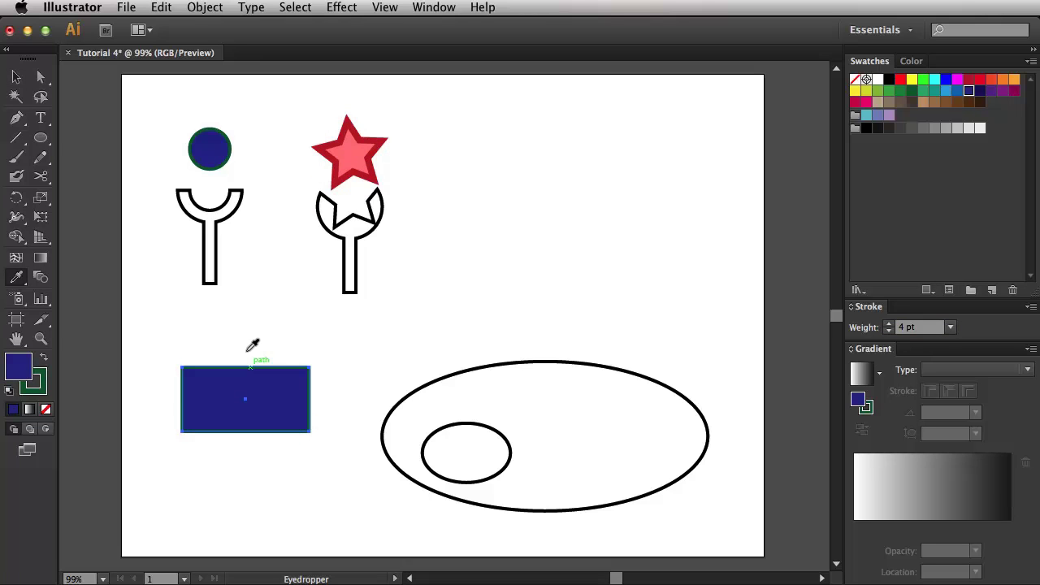
pyautogui.click(356, 135)
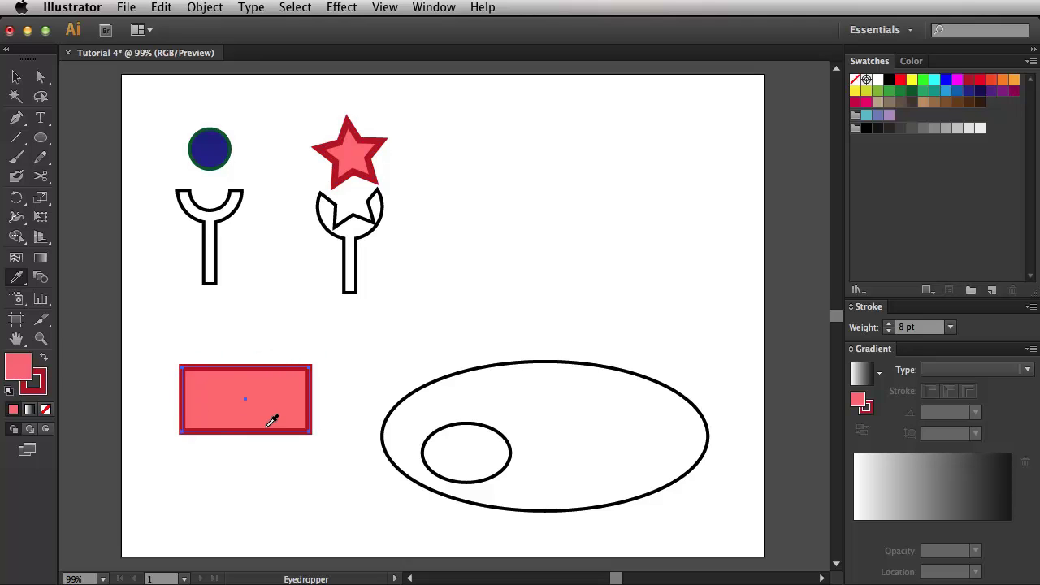
pyautogui.press('v')
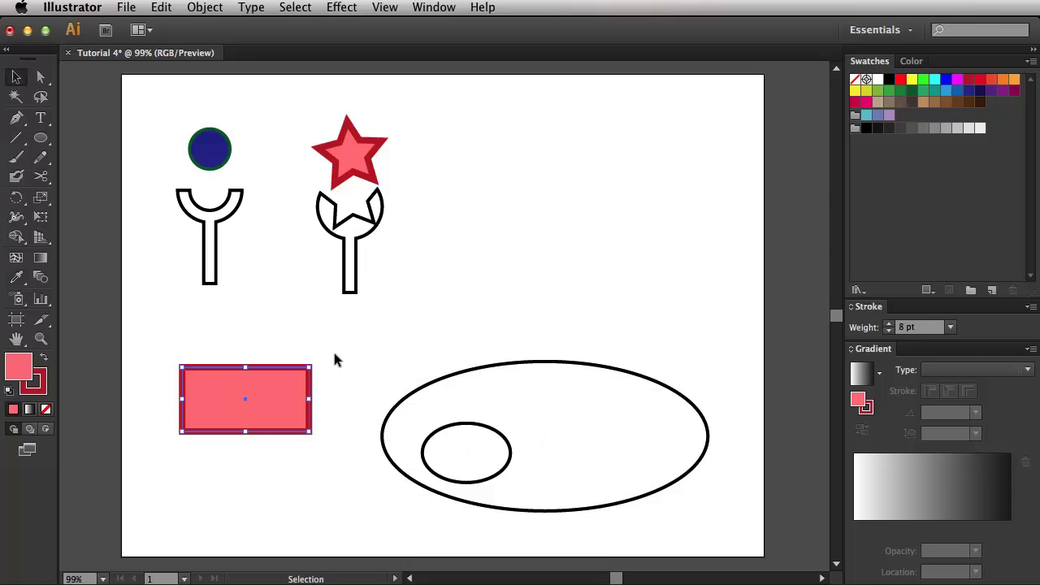
pyautogui.click(451, 241)
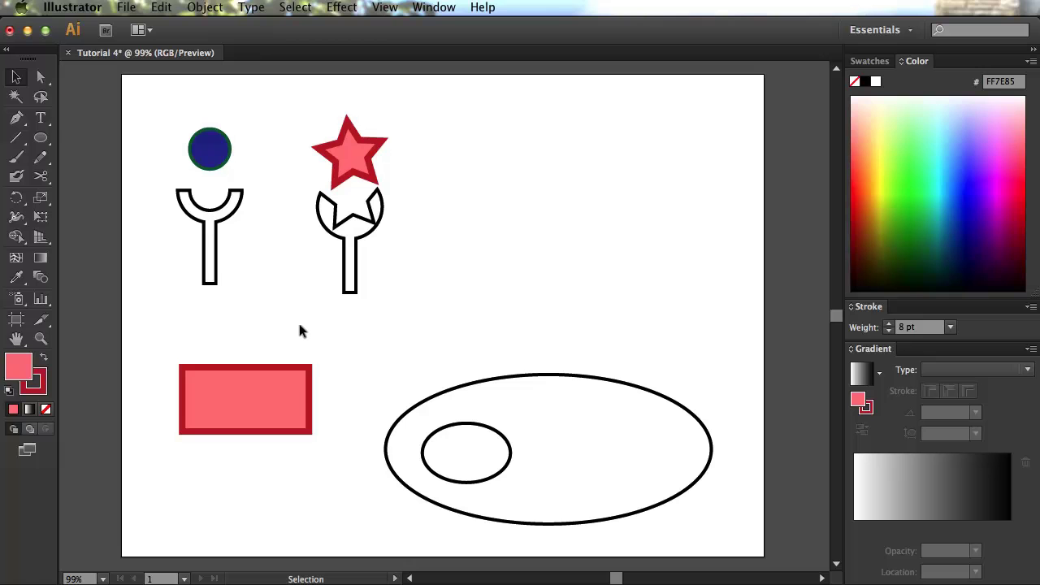
# Step: Activate the linear white-to-black gradient as the fill and try out its two end stops and its midpoint
pyautogui.click(556, 376)
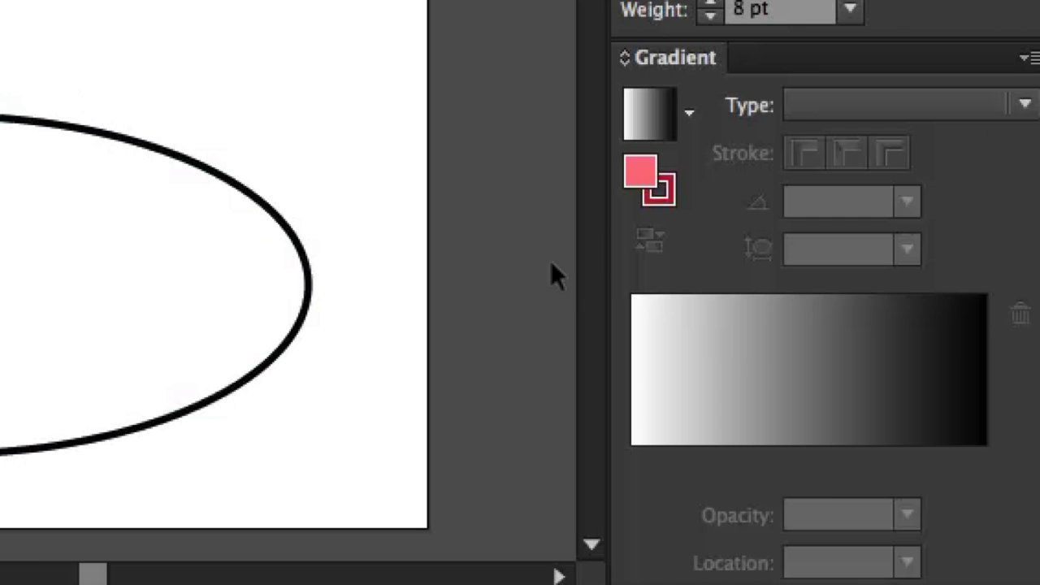
pyautogui.click(801, 355)
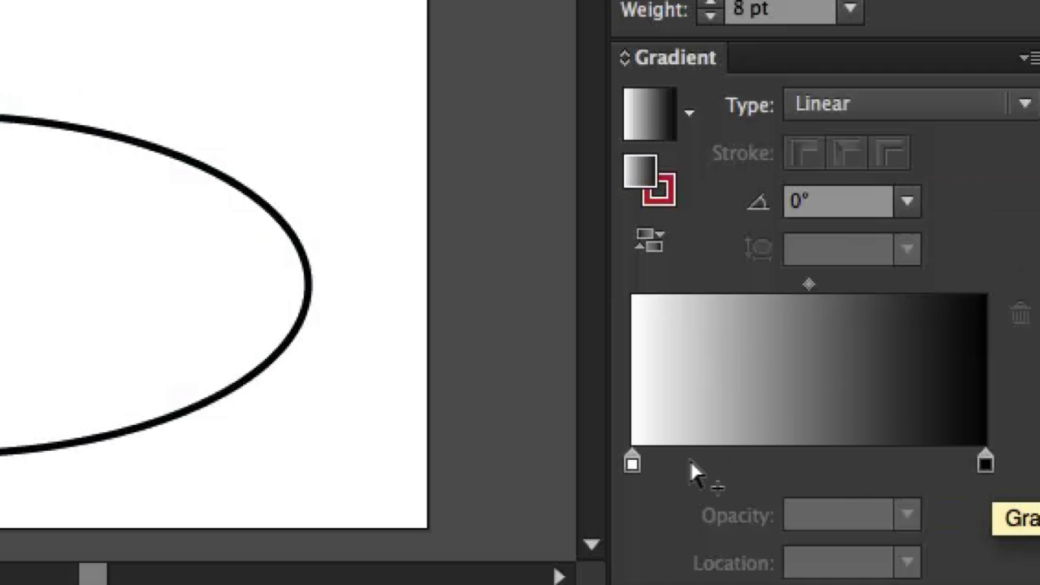
pyautogui.moveTo(622, 457)
pyautogui.mouseDown()
pyautogui.moveTo(889, 453)
pyautogui.moveTo(611, 440)
pyautogui.mouseUp()
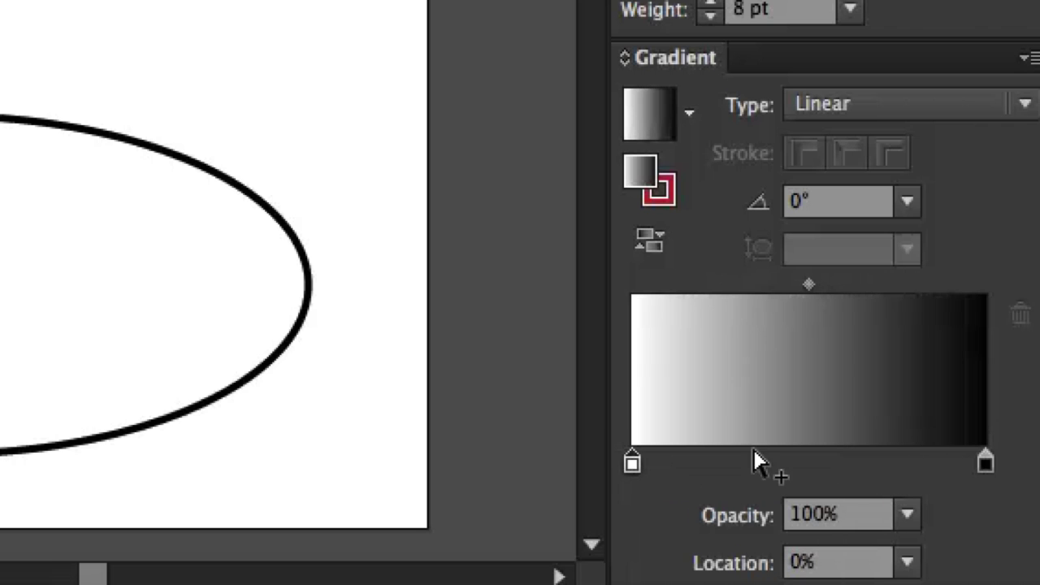
pyautogui.moveTo(986, 445)
pyautogui.mouseDown()
pyautogui.moveTo(734, 449)
pyautogui.moveTo(1004, 451)
pyautogui.mouseUp()
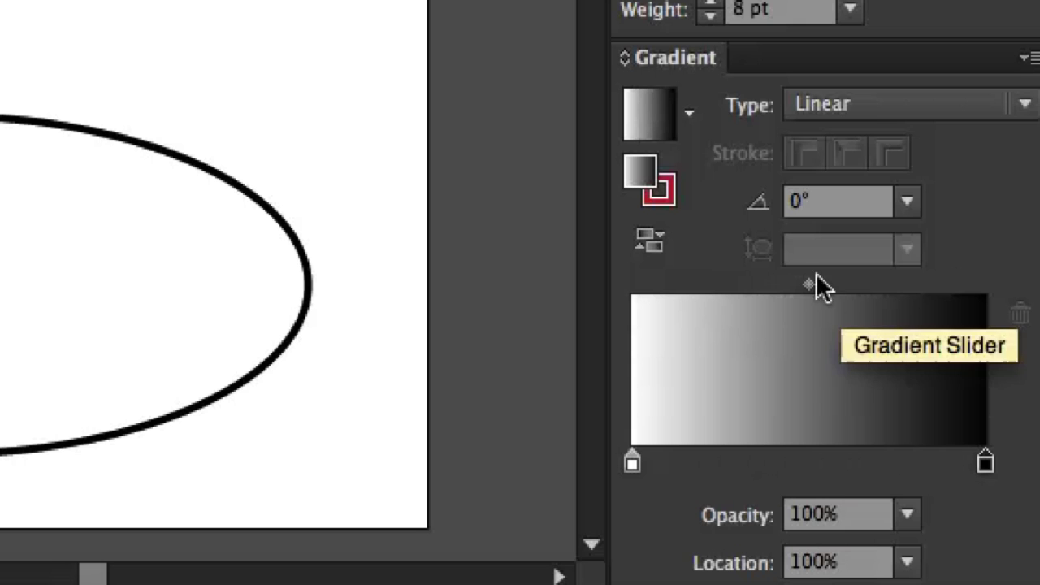
pyautogui.moveTo(799, 276)
pyautogui.mouseDown()
pyautogui.moveTo(894, 277)
pyautogui.moveTo(669, 277)
pyautogui.moveTo(917, 277)
pyautogui.moveTo(801, 276)
pyautogui.mouseUp()
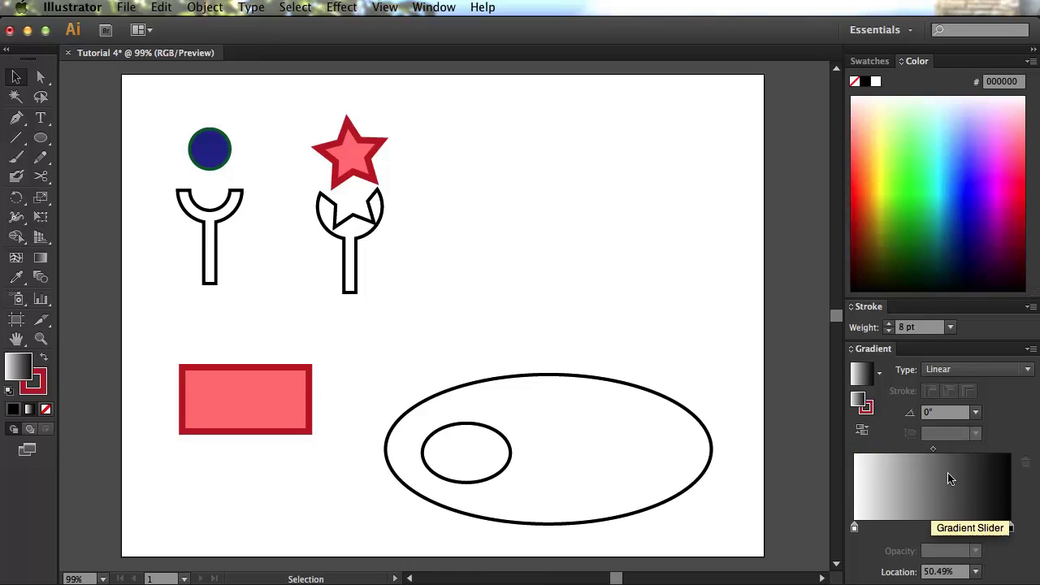
# Step: Replace the gradient's white start stop with a dark green swatch and its black end stop with a light blue swatch
pyautogui.click(868, 61)
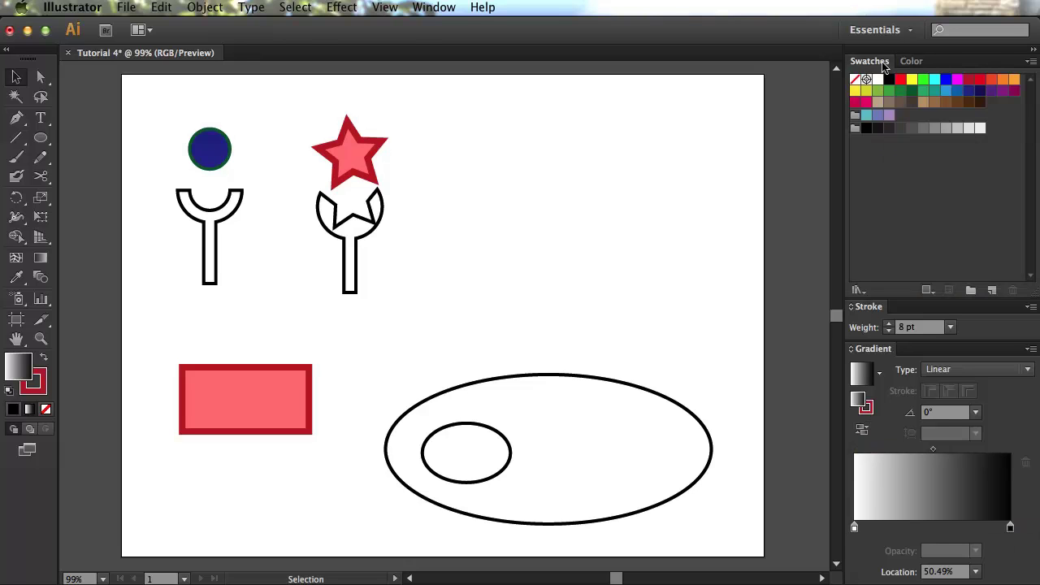
pyautogui.click(911, 90)
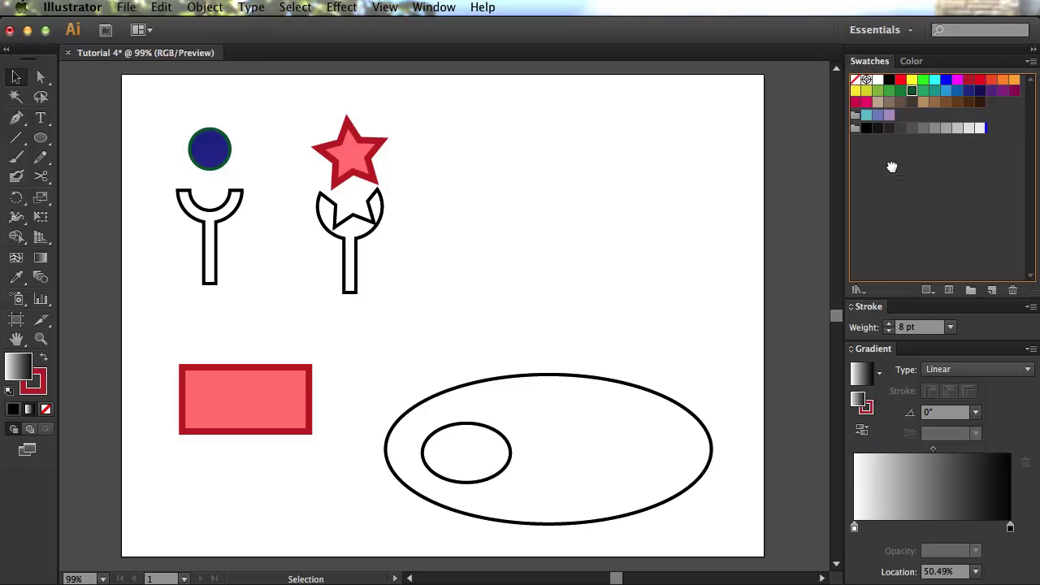
pyautogui.moveTo(878, 419); pyautogui.dragTo(842, 526)
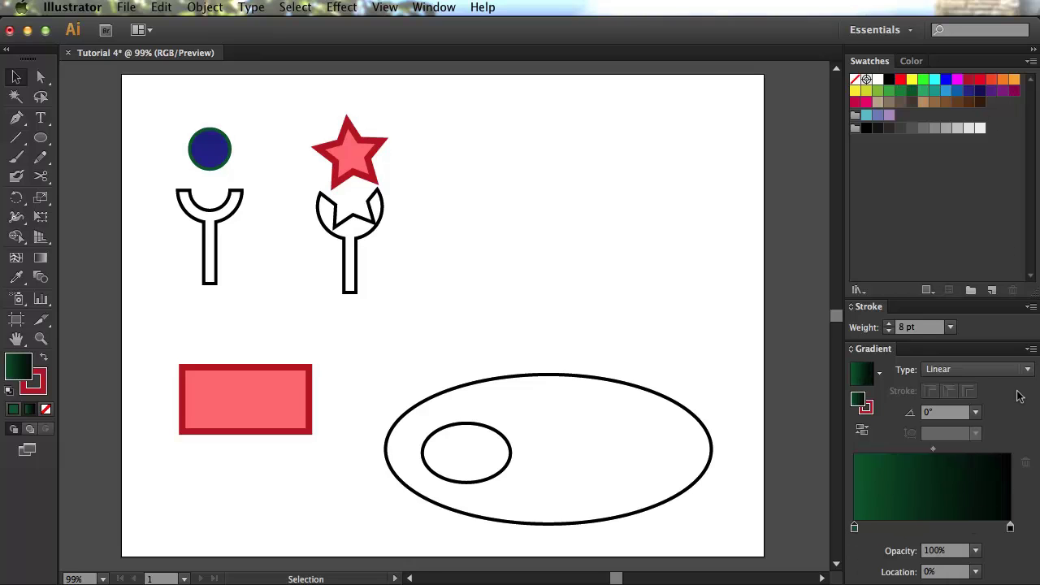
pyautogui.moveTo(941, 95); pyautogui.dragTo(1011, 529)
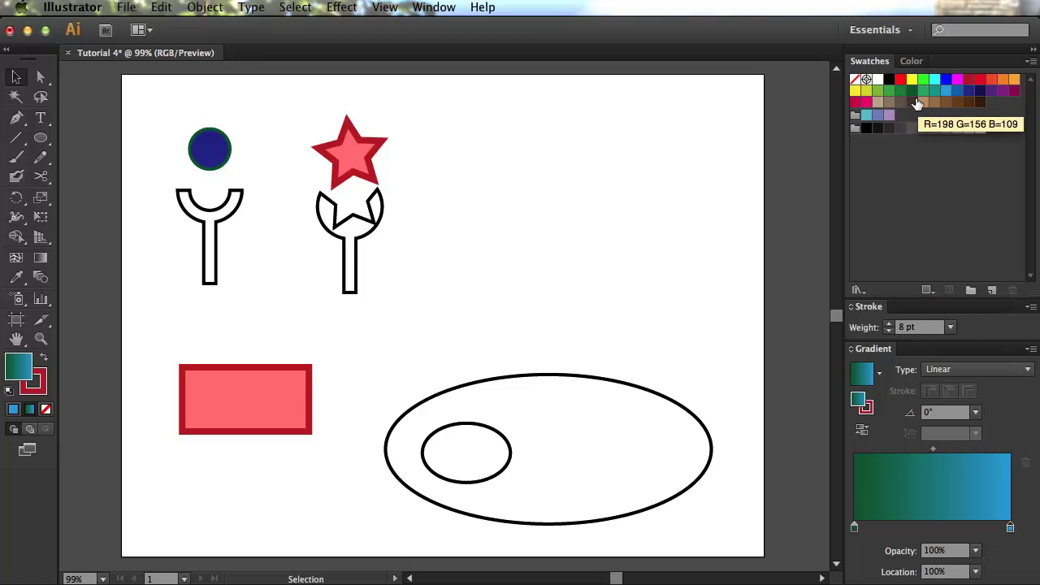
# Step: Move the gradient's dark green stop to about 51.8% and add a brown swatch as a new stop at the start
pyautogui.click(1011, 527)
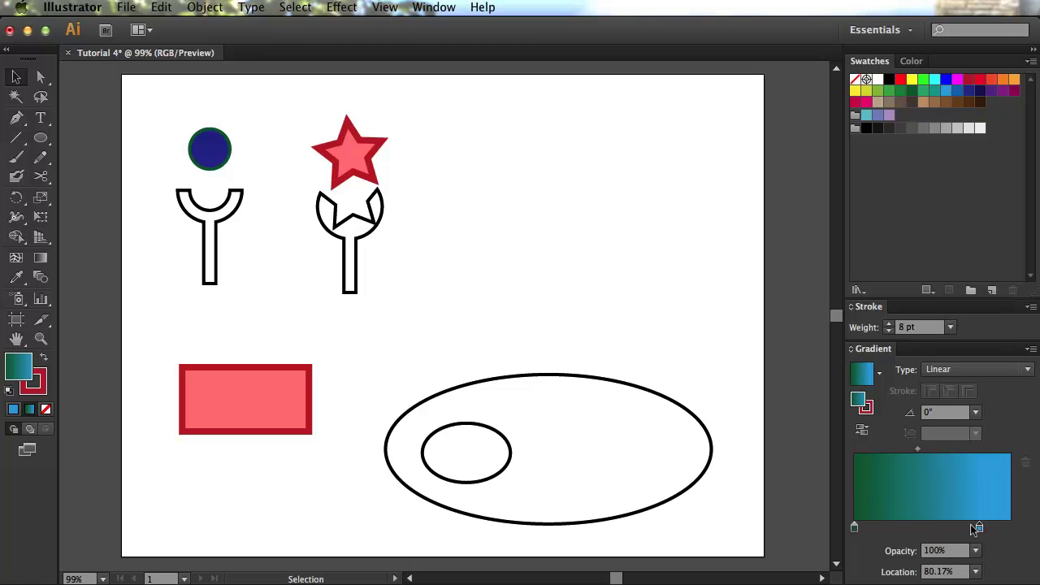
pyautogui.moveTo(854, 527); pyautogui.dragTo(934, 527)
pyautogui.click(933, 102)
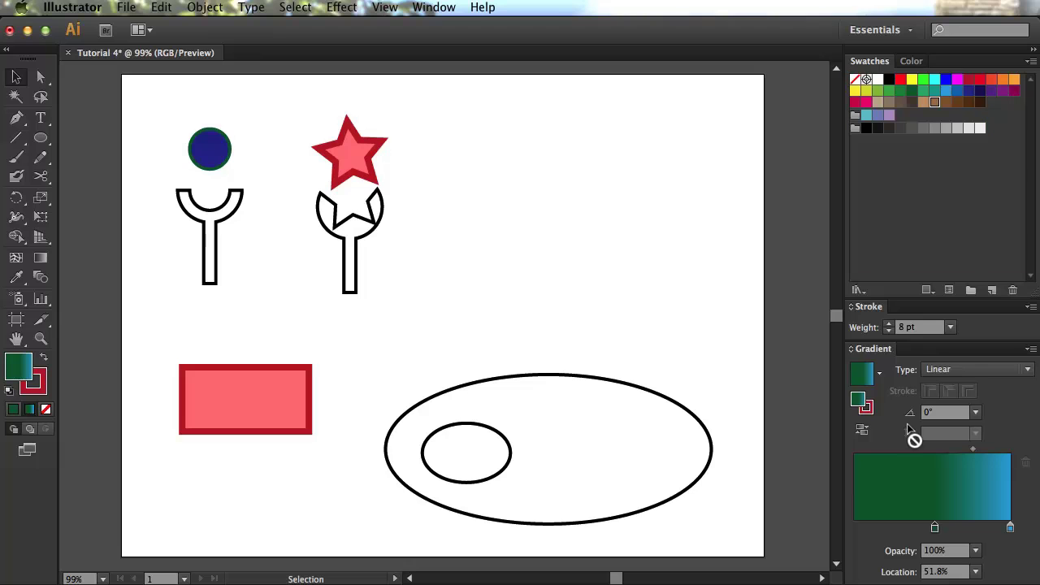
pyautogui.click(853, 524)
# Step: Adjust the green stop near the gradient's middle and set the midpoints to about 50% toward brown and 59% toward blue
pyautogui.moveTo(934, 528); pyautogui.dragTo(943, 526)
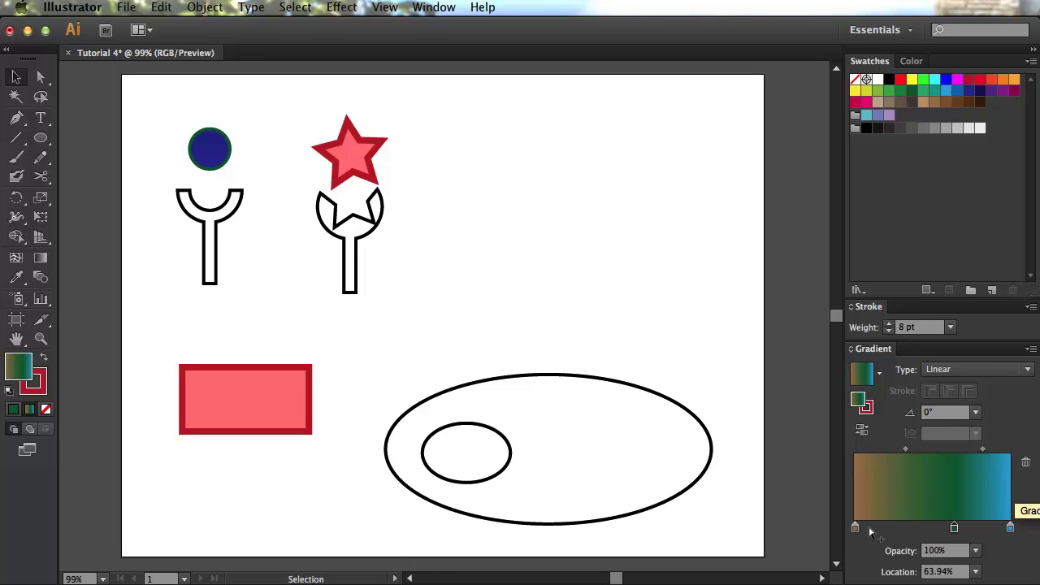
pyautogui.moveTo(954, 528); pyautogui.dragTo(940, 529)
pyautogui.moveTo(976, 448)
pyautogui.mouseDown()
pyautogui.moveTo(995, 449)
pyautogui.moveTo(970, 446)
pyautogui.mouseUp()
pyautogui.moveTo(895, 450)
pyautogui.mouseDown()
pyautogui.moveTo(867, 449)
pyautogui.moveTo(908, 450)
pyautogui.moveTo(892, 446)
pyautogui.mouseUp()
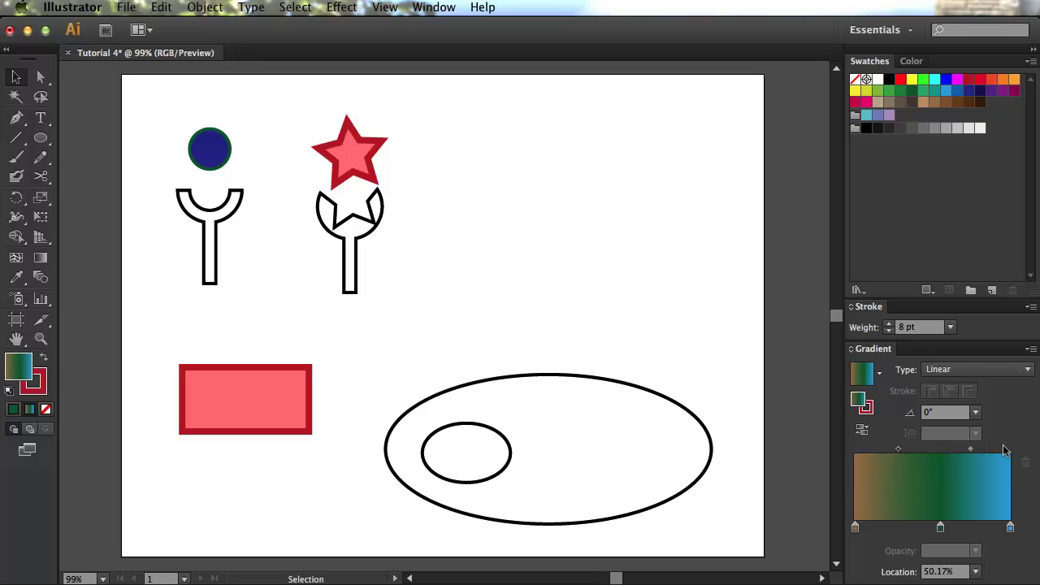
pyautogui.moveTo(980, 449); pyautogui.dragTo(981, 449)
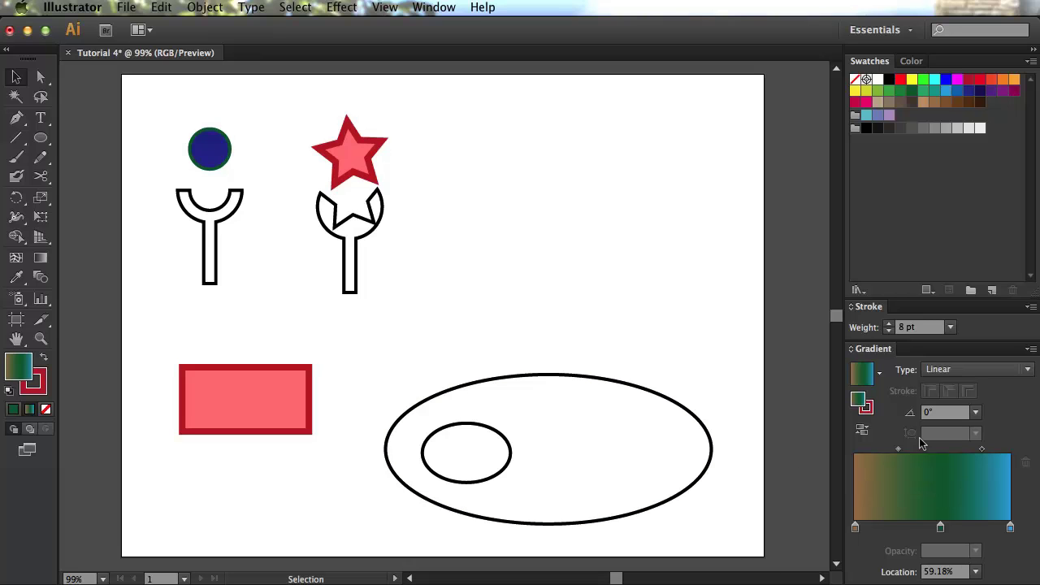
# Step: Fill the large ellipse and the wrench shape below the star with the brown-green-blue gradient
pyautogui.moveTo(867, 363); pyautogui.dragTo(695, 412)
pyautogui.click(584, 447)
pyautogui.click(599, 425)
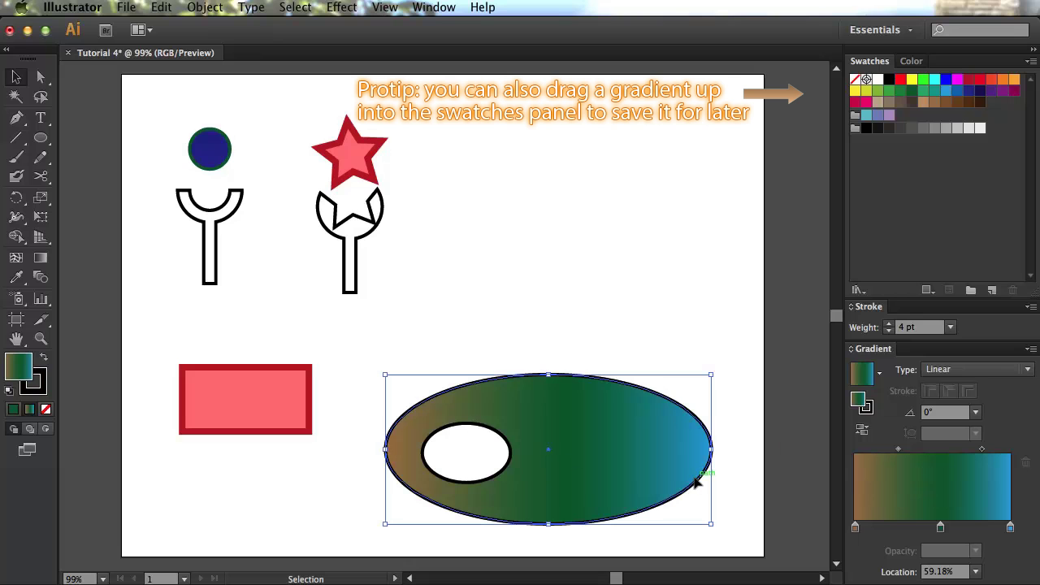
pyautogui.click(349, 262)
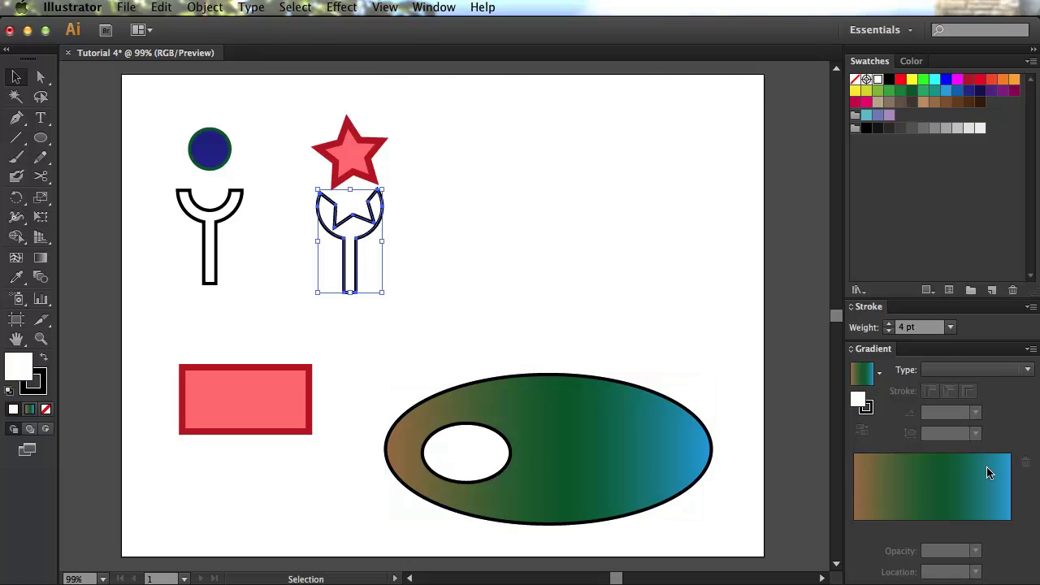
pyautogui.click(942, 482)
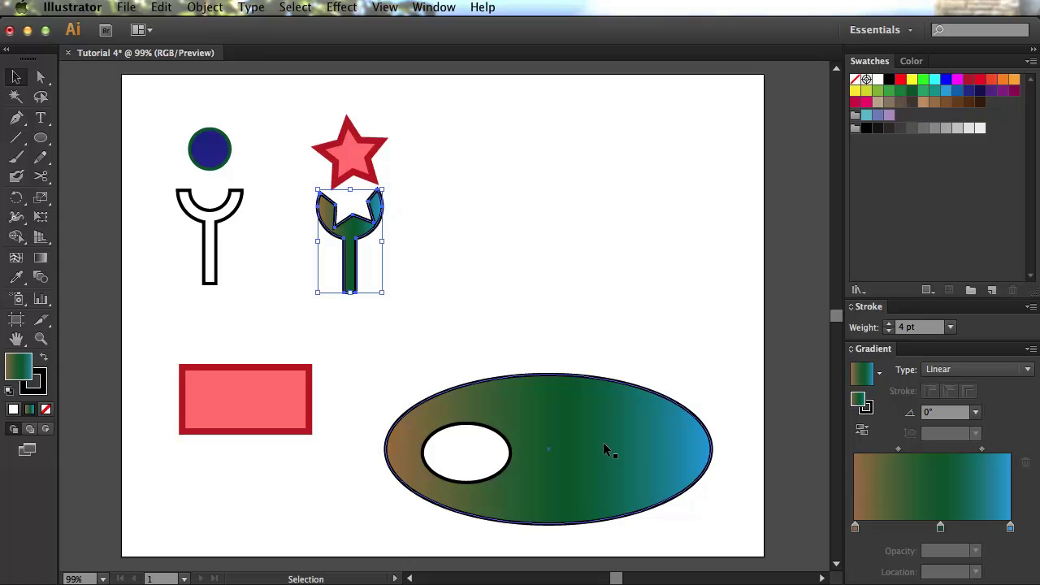
# Step: Rotate the large ellipse's gradient to about 25.5° with the Gradient tool and slide its green stop toward the brown end
pyautogui.click(593, 423)
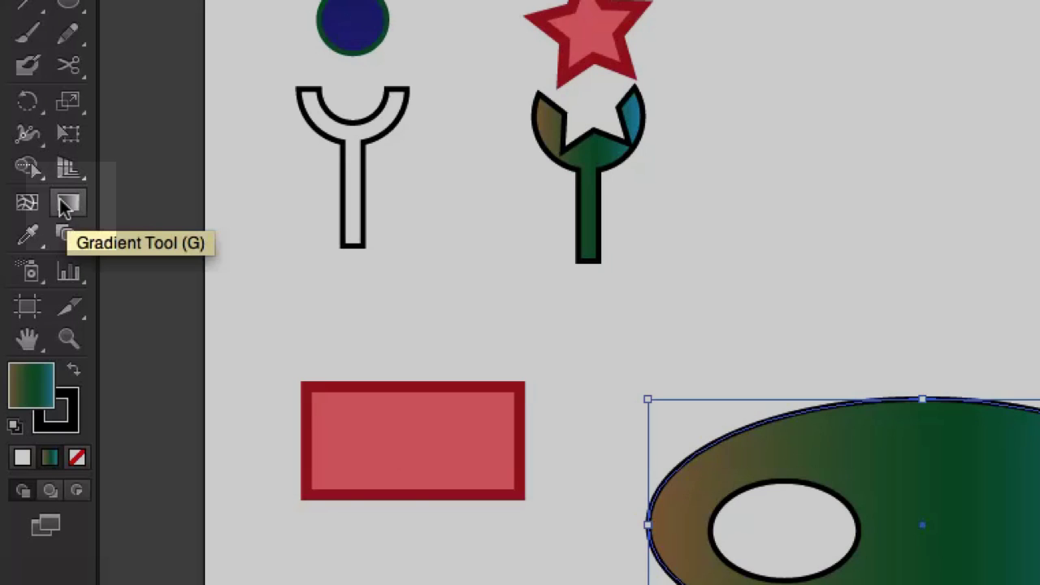
pyautogui.click(67, 207)
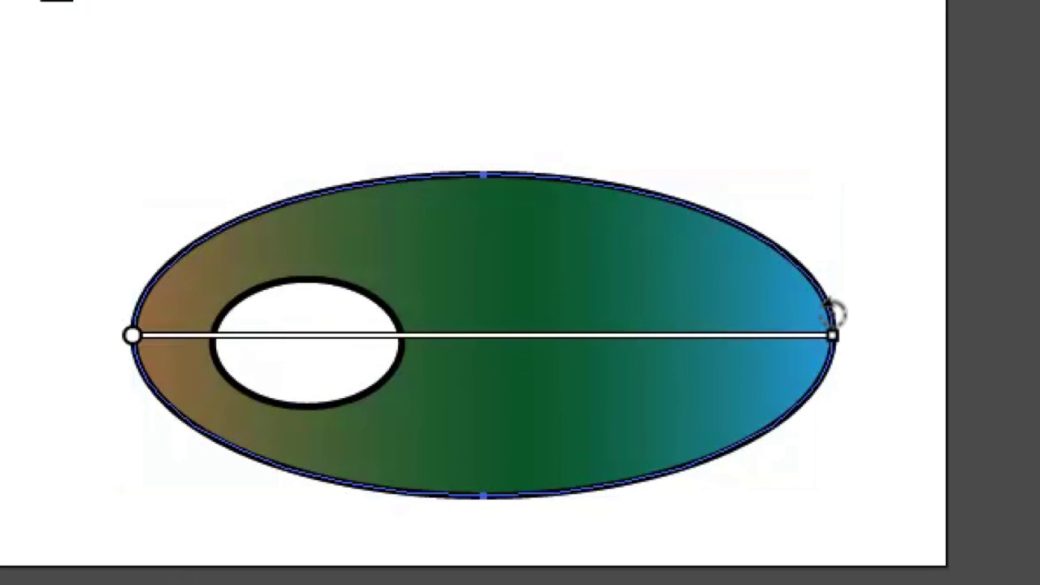
pyautogui.moveTo(712, 439); pyautogui.dragTo(683, 367)
pyautogui.moveTo(773, 156)
pyautogui.mouseDown()
pyautogui.moveTo(750, 90)
pyautogui.moveTo(718, 40)
pyautogui.moveTo(705, 39)
pyautogui.mouseUp()
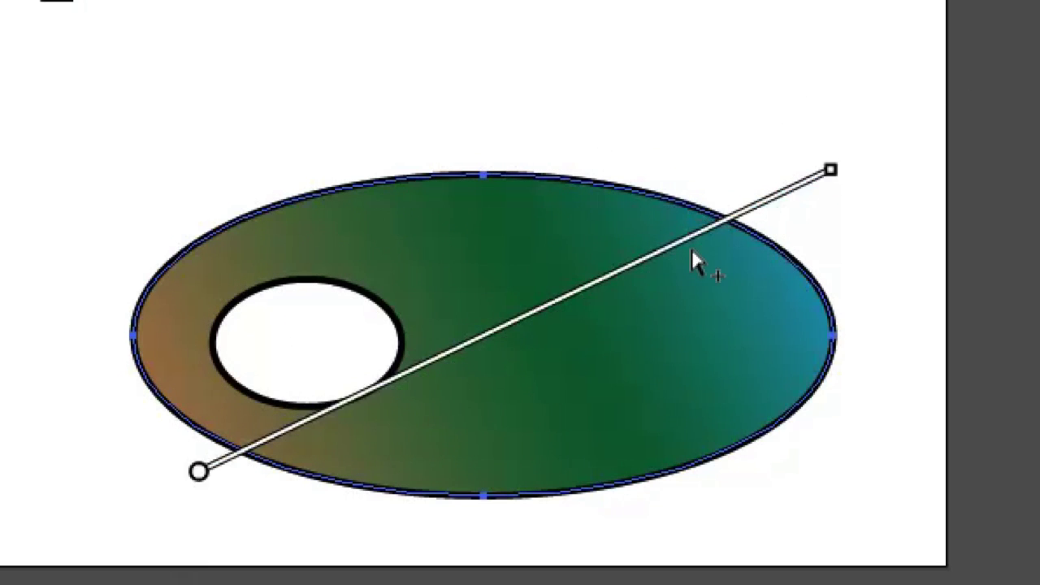
pyautogui.moveTo(639, 271); pyautogui.dragTo(476, 353)
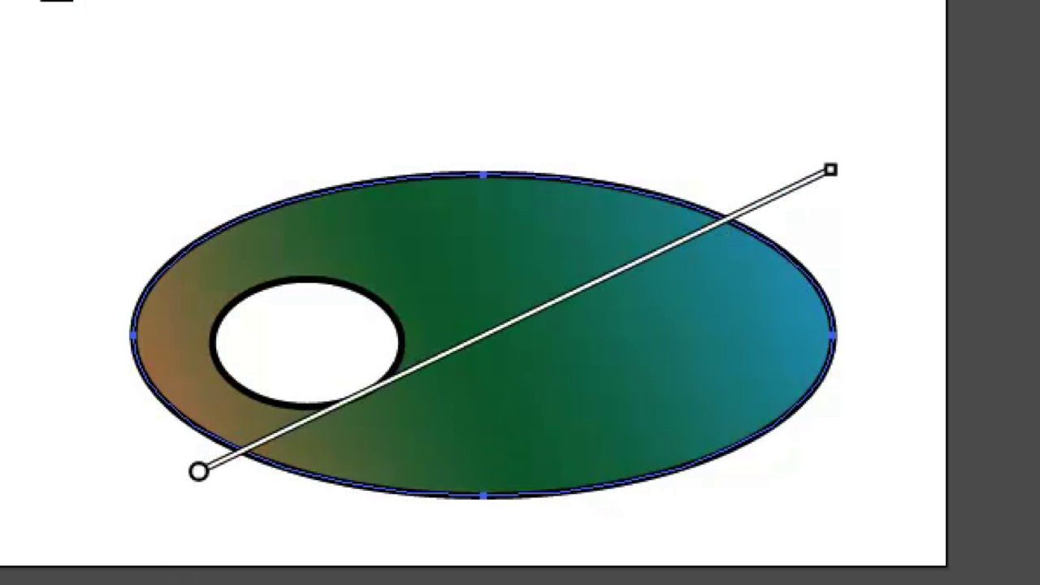
# Step: Shorten the ellipse's gradient from both ends toward its center and rotate it to about -13.6°
pyautogui.moveTo(830, 170); pyautogui.dragTo(459, 348)
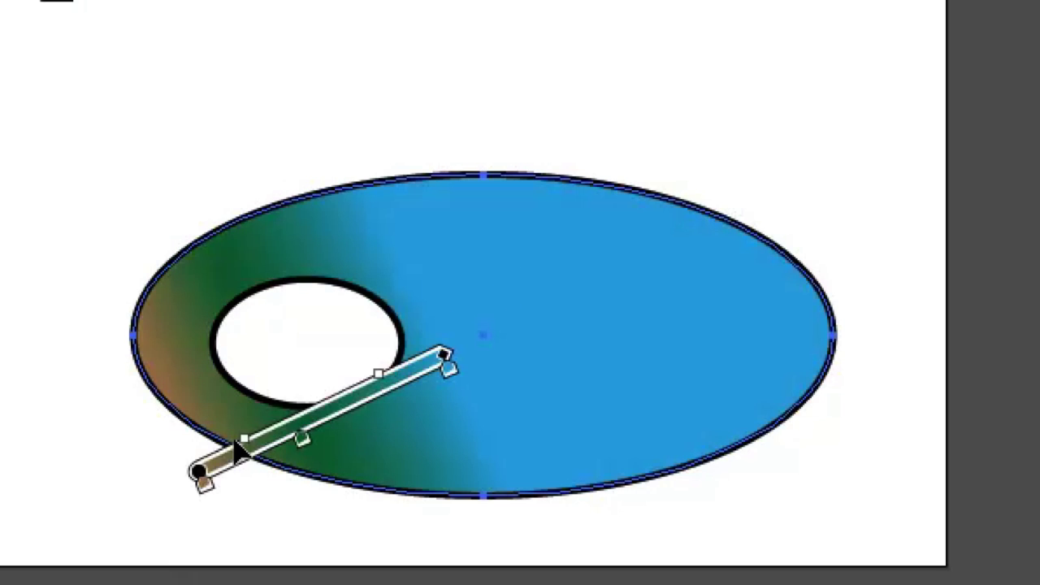
pyautogui.moveTo(198, 472)
pyautogui.mouseDown()
pyautogui.moveTo(279, 410)
pyautogui.moveTo(373, 387)
pyautogui.mouseUp()
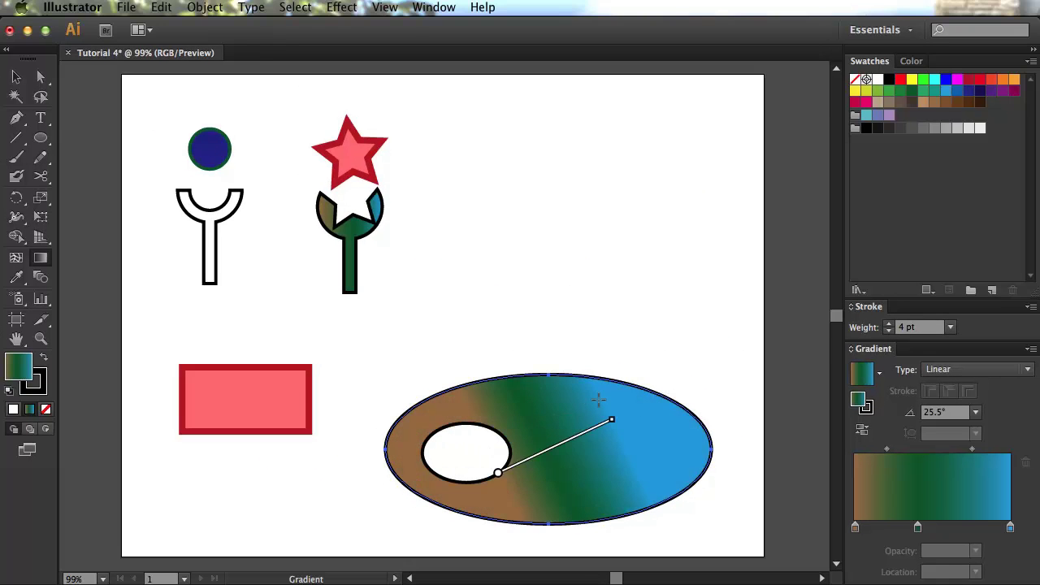
pyautogui.moveTo(616, 405); pyautogui.dragTo(617, 487)
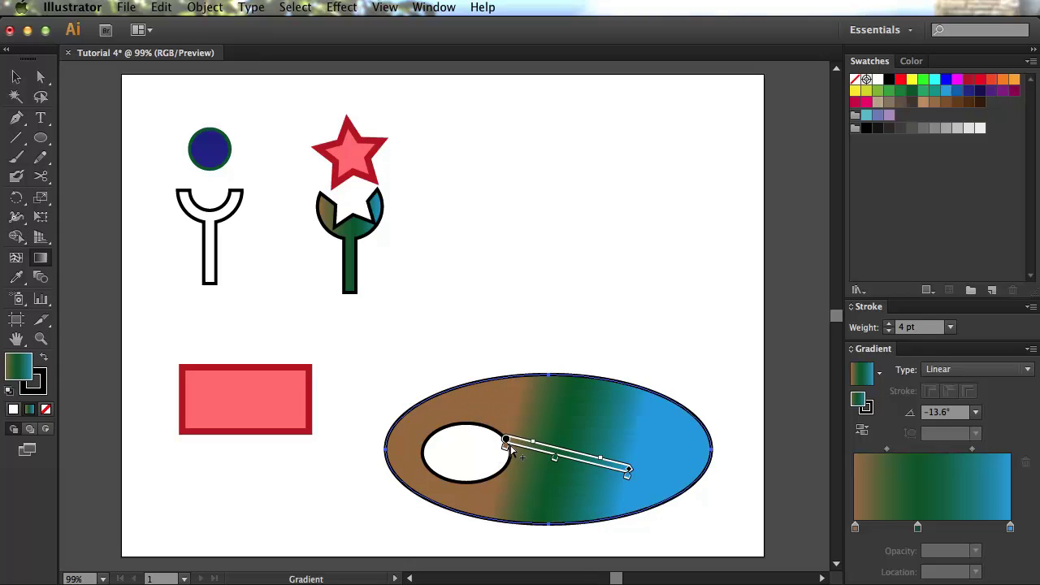
# Step: Rotate the ellipse's gradient to about -5.7° and stretch both ends so it spans nearly the full width of the ellipse
pyautogui.moveTo(681, 462); pyautogui.dragTo(747, 454)
pyautogui.moveTo(577, 458)
pyautogui.mouseDown()
pyautogui.moveTo(598, 425)
pyautogui.moveTo(595, 460)
pyautogui.mouseUp()
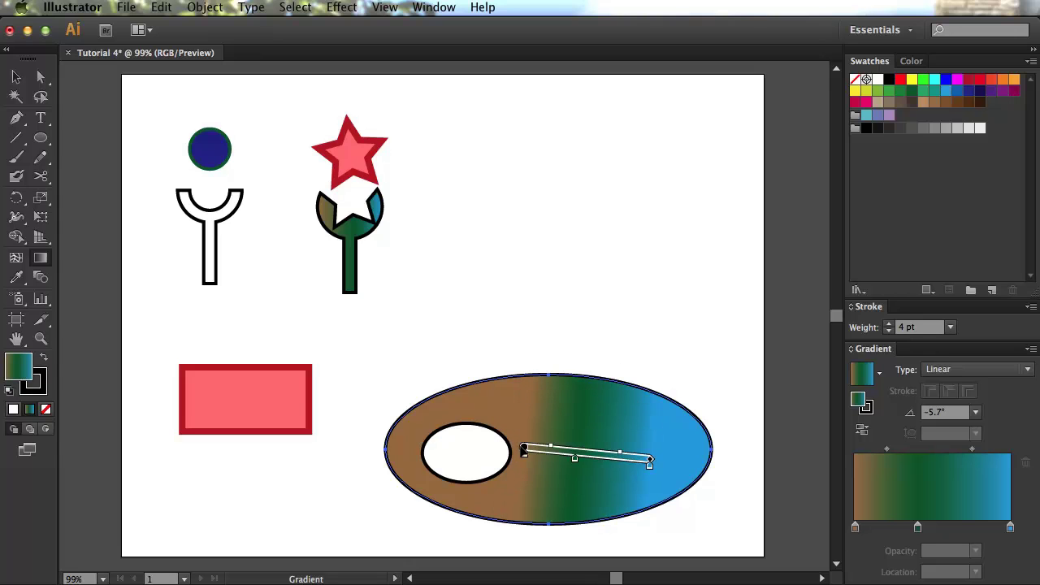
pyautogui.moveTo(522, 454)
pyautogui.mouseDown()
pyautogui.moveTo(475, 440)
pyautogui.moveTo(410, 441)
pyautogui.mouseUp()
pyautogui.moveTo(536, 447)
pyautogui.mouseDown()
pyautogui.moveTo(541, 457)
pyautogui.moveTo(712, 465)
pyautogui.mouseUp()
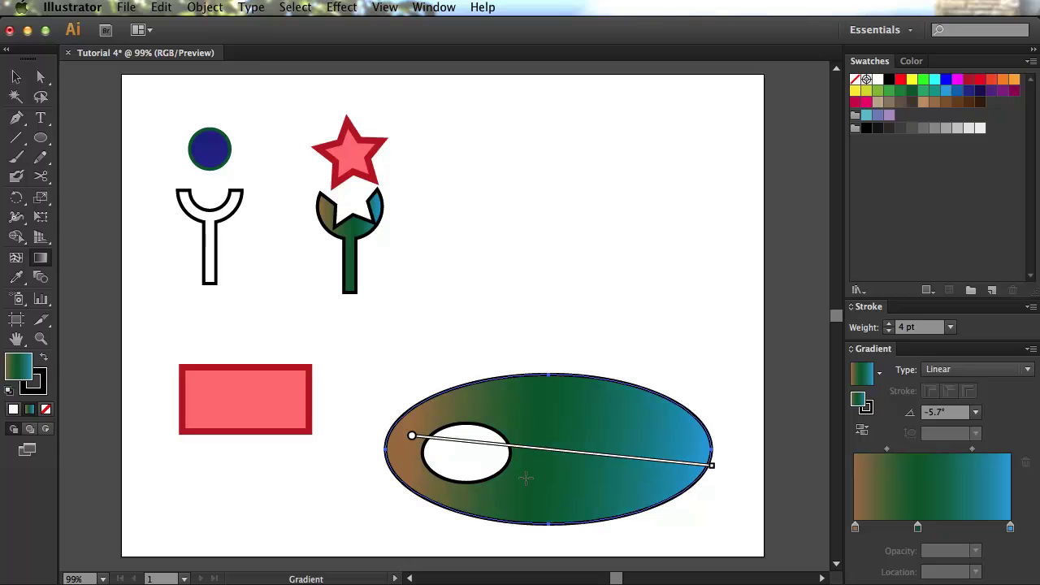
# Step: Apply the brown-green-blue gradient to the large ellipse's stroke, make its fill white, and deselect the ellipse
pyautogui.click(42, 383)
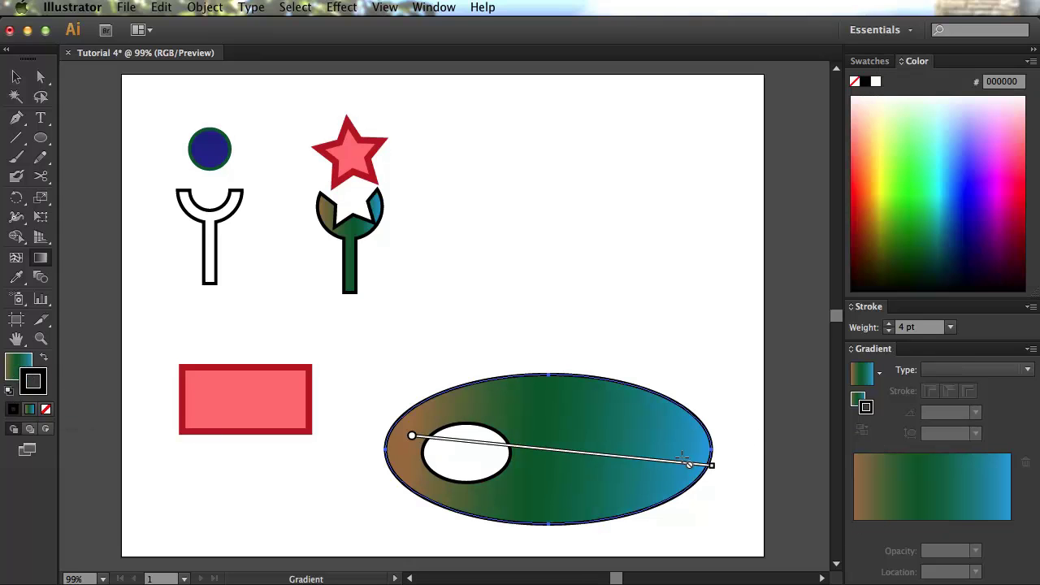
pyautogui.click(935, 478)
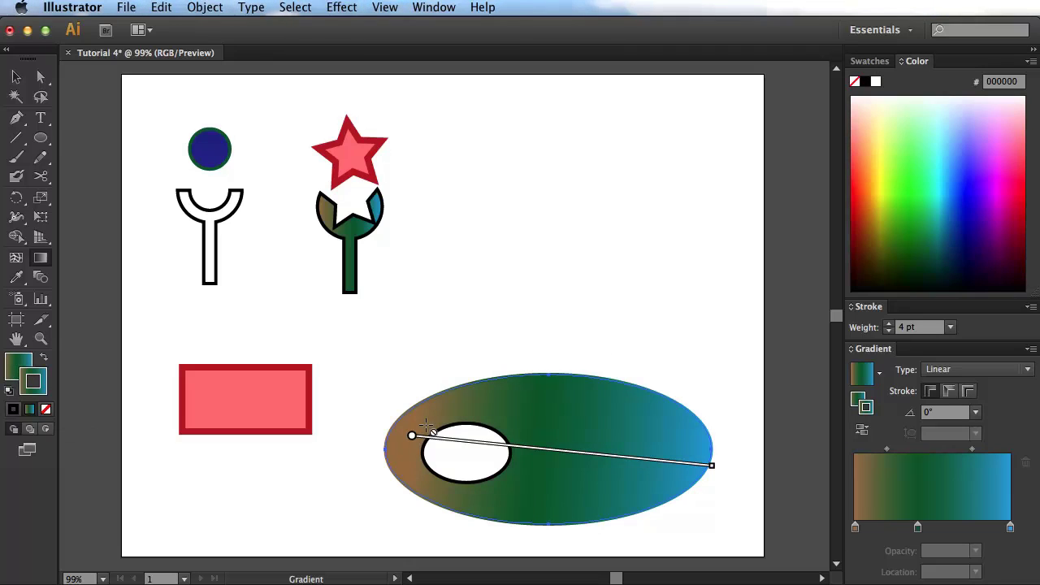
pyautogui.click(12, 362)
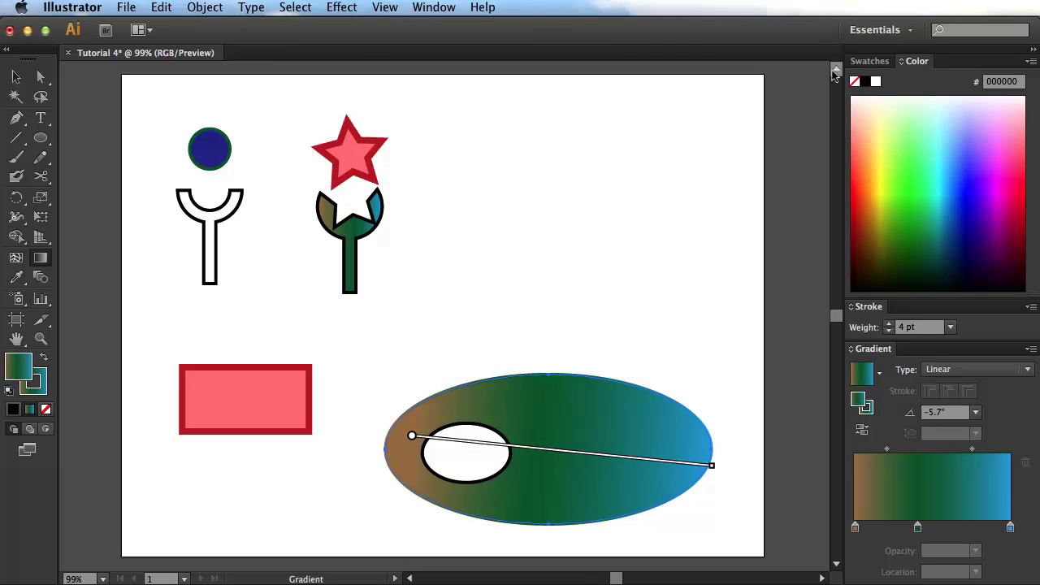
pyautogui.click(874, 83)
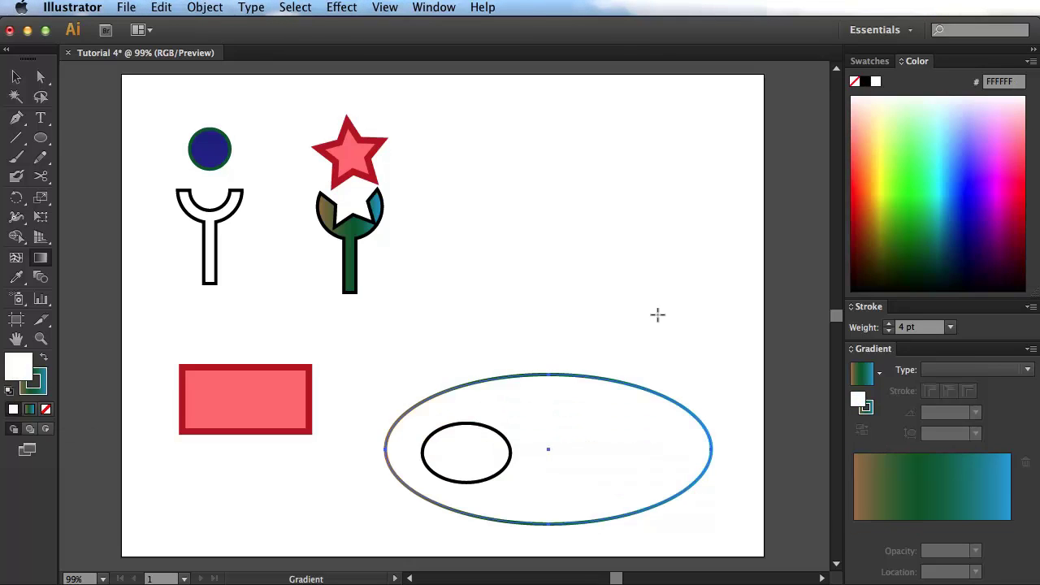
pyautogui.press('v')
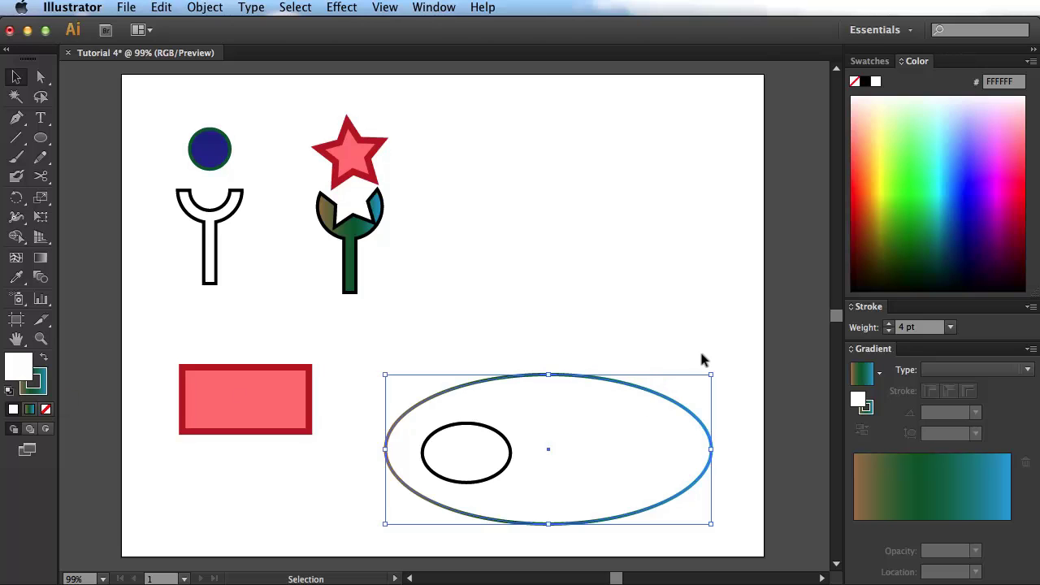
pyautogui.click(740, 354)
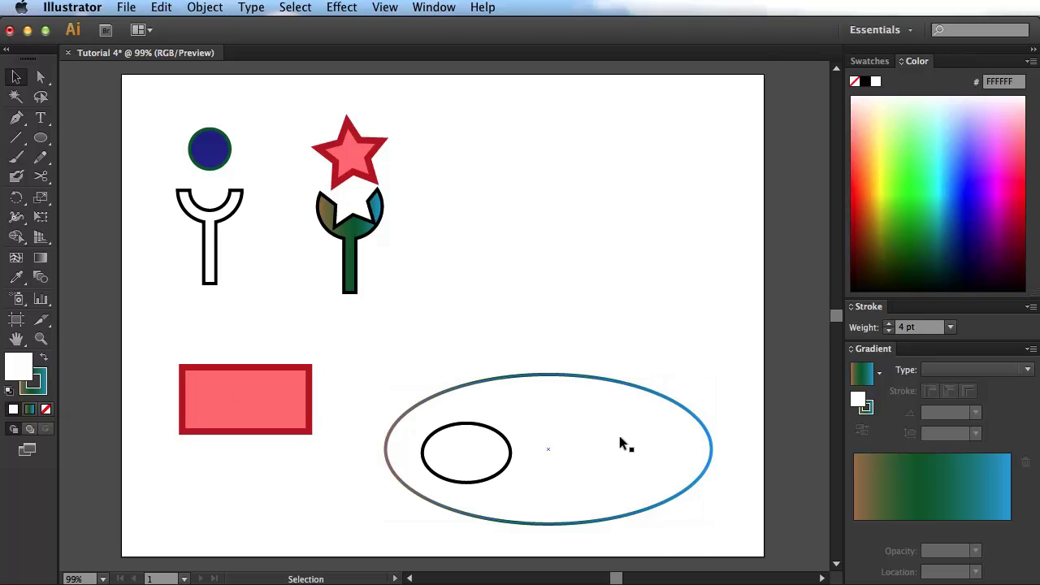